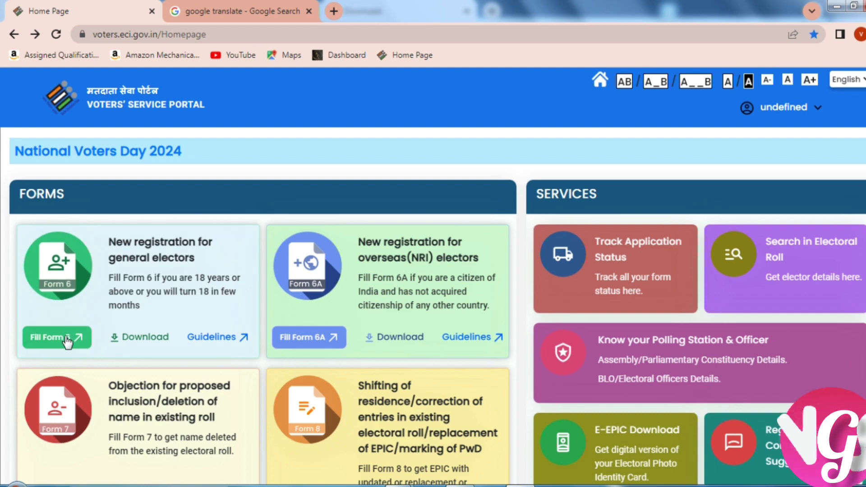
Step: Open Form 6, the new general elector registration, from the portal home page
click(67, 342)
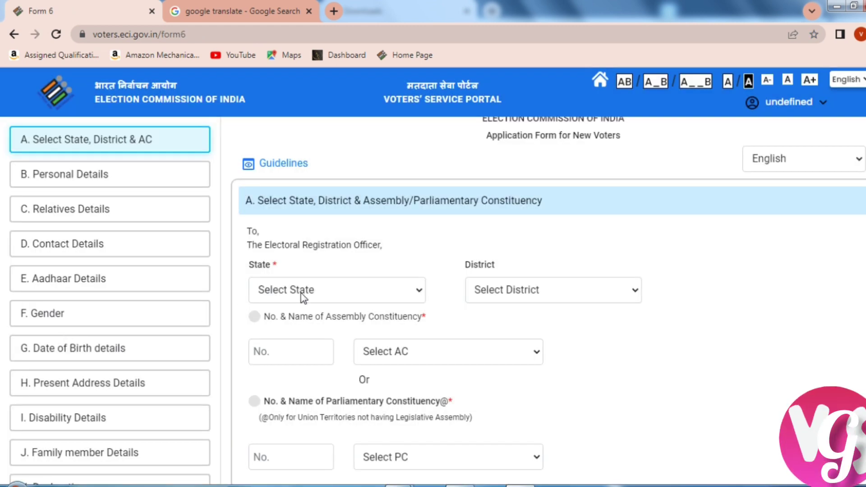
Step: Set State to Karnataka, District to BANGALORE URBAN and Assembly Constituency to 177 Anekal
click(350, 295)
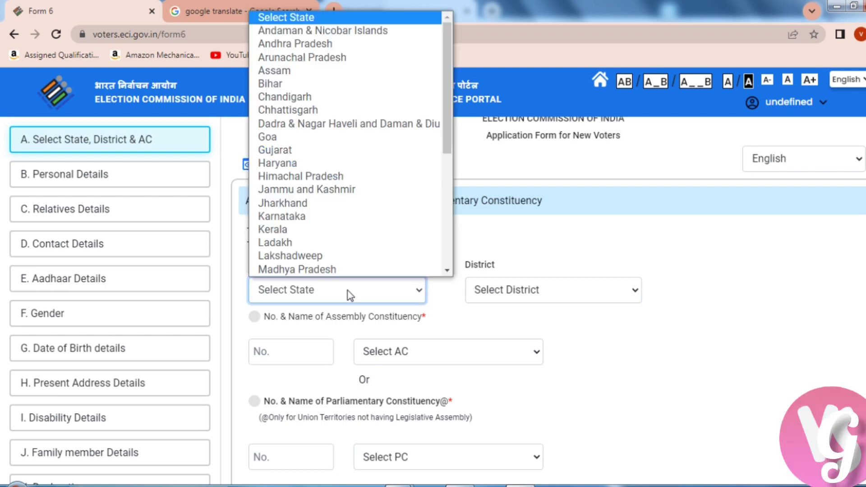
click(311, 220)
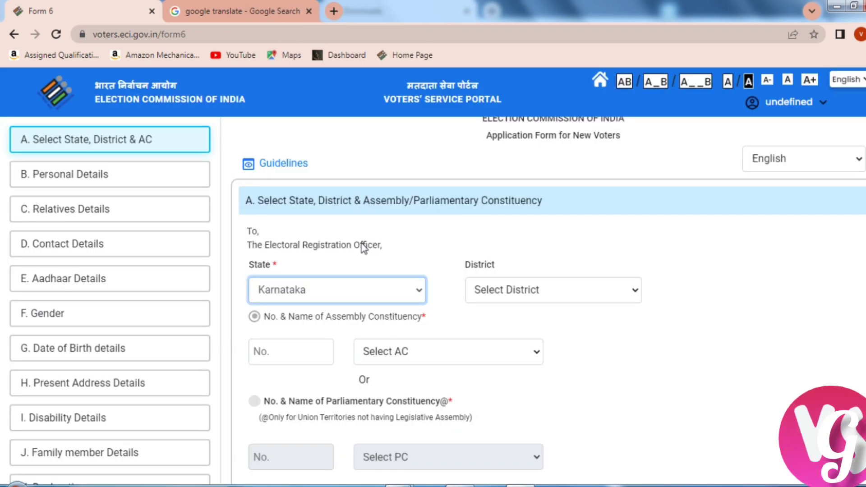
click(567, 293)
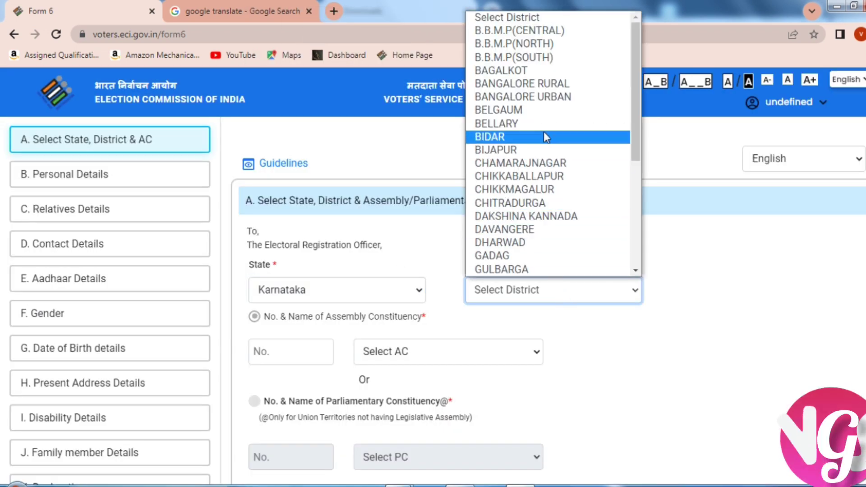
click(552, 101)
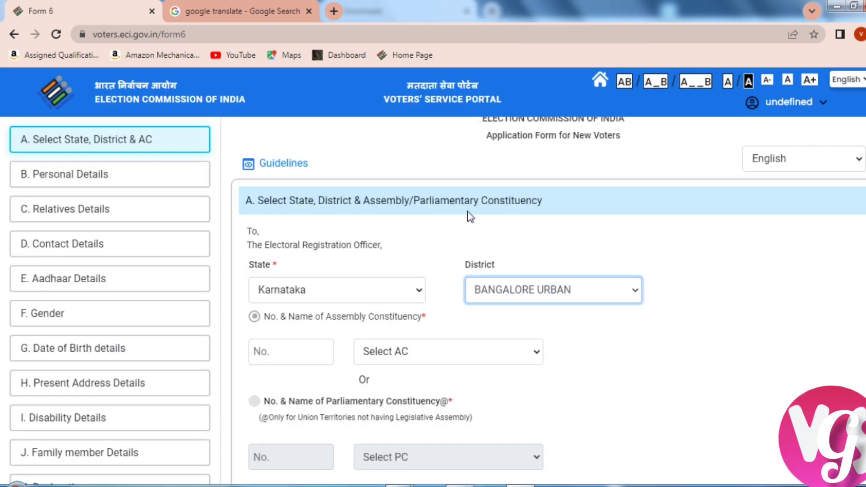
scroll(450, 354, down, 2)
click(492, 287)
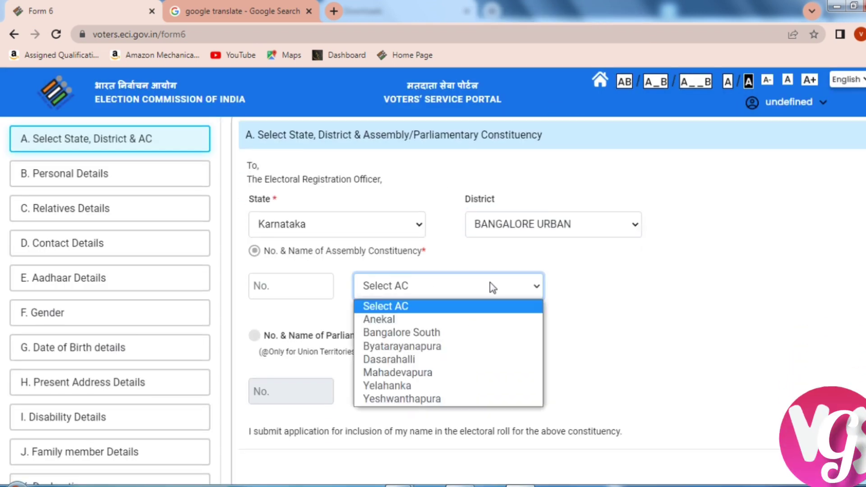
click(430, 319)
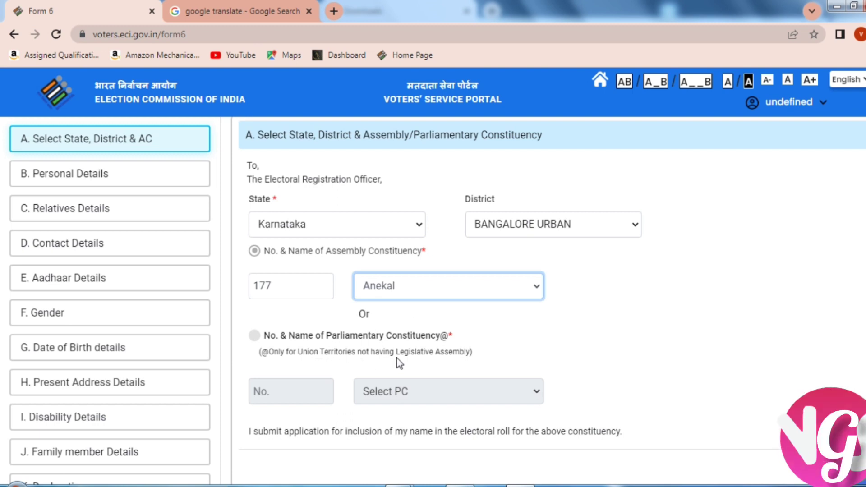
scroll(466, 260, down, 2)
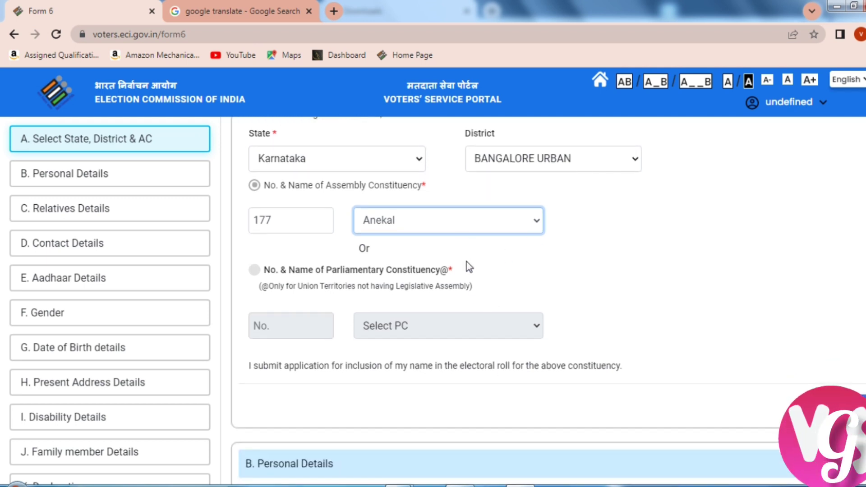
scroll(465, 267, down, 2)
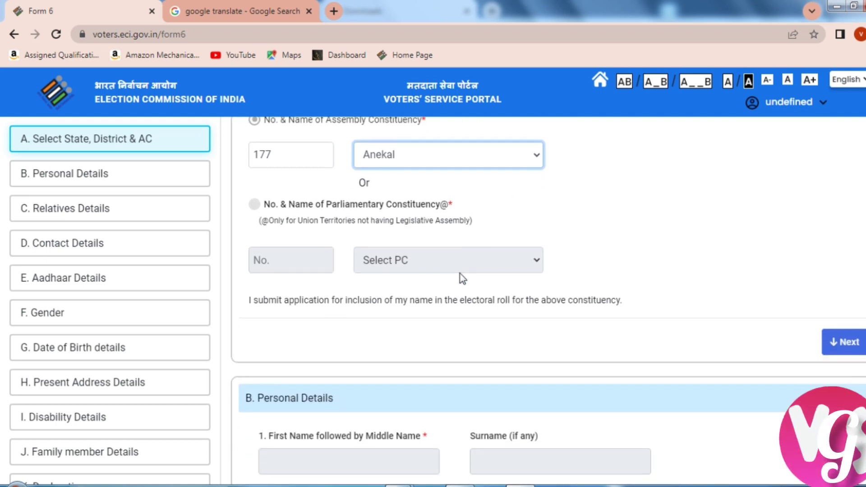
Step: Go to Personal Details and enter the applicant's first and middle name, generating its Kannada version
click(832, 343)
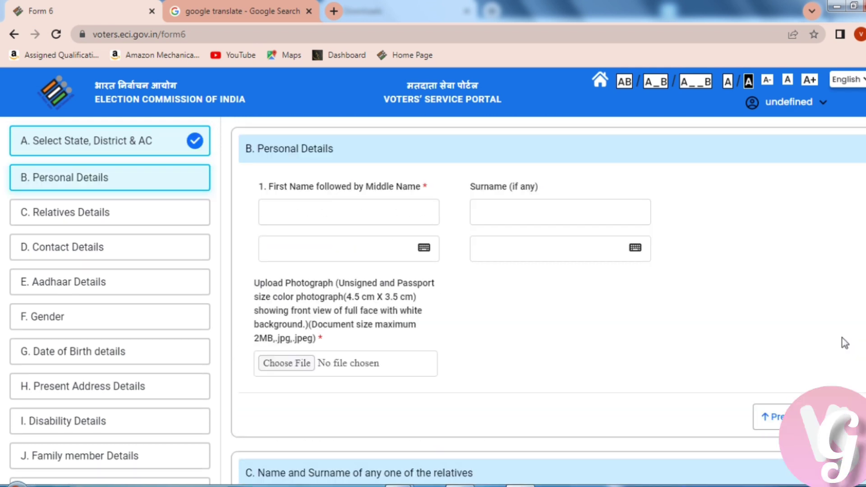
scroll(460, 338, up, 4)
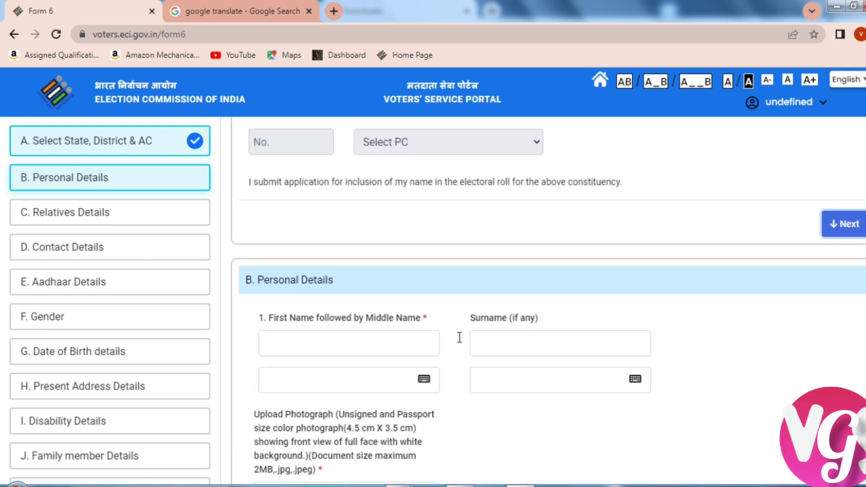
click(379, 343)
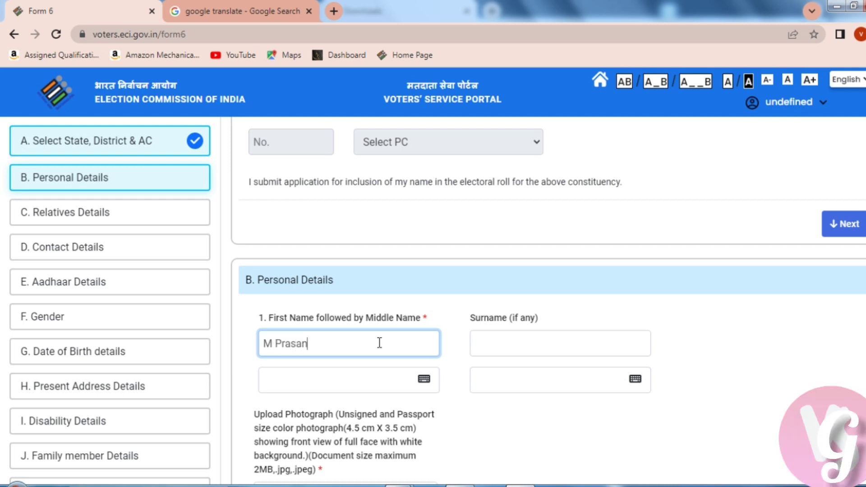
key(Tab)
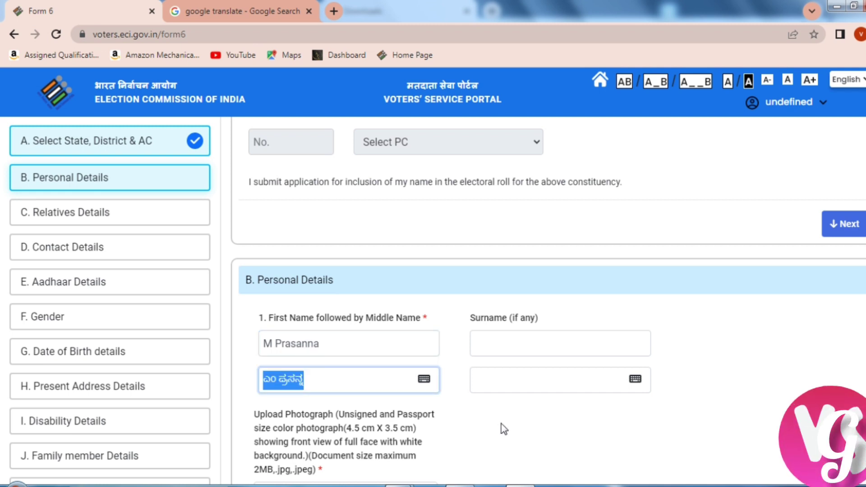
click(524, 417)
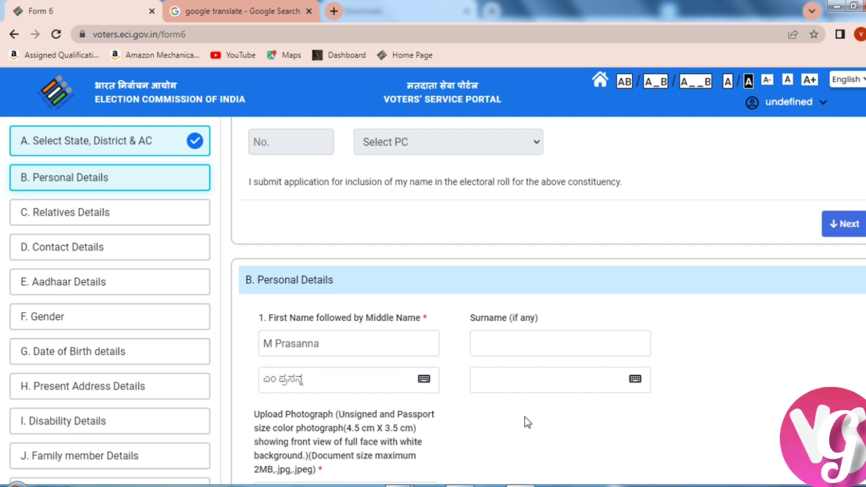
scroll(524, 416, down, 3)
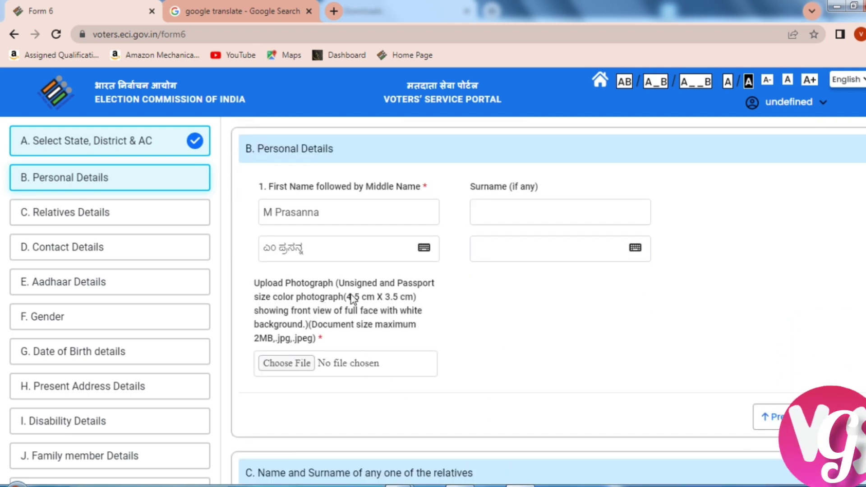
Step: Upload photo.jpeg as the applicant's photograph, save the crop, and acknowledge the face-detection alert
click(286, 363)
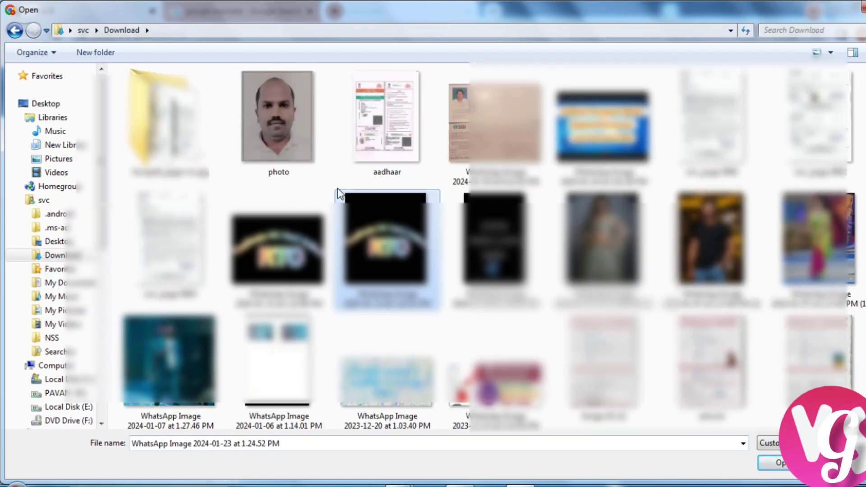
click(268, 99)
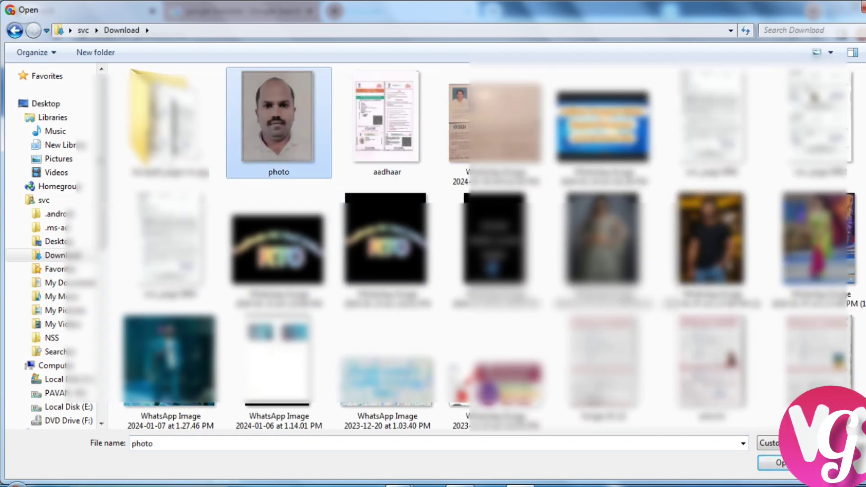
click(778, 464)
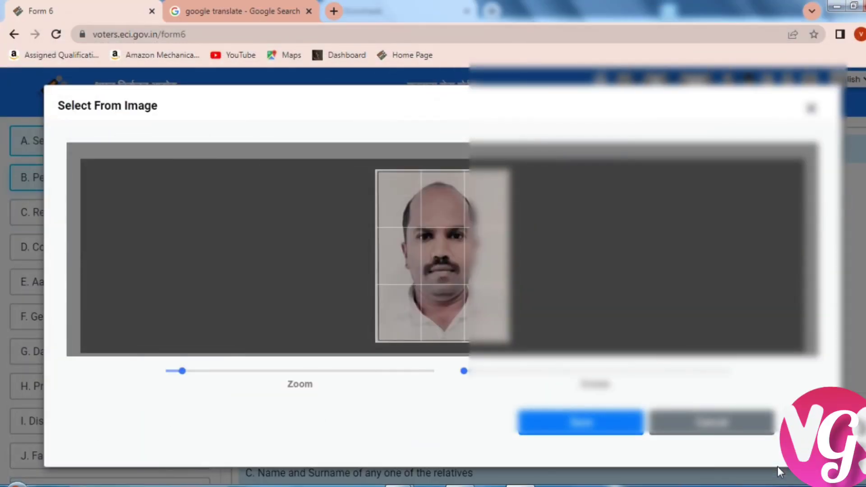
click(575, 423)
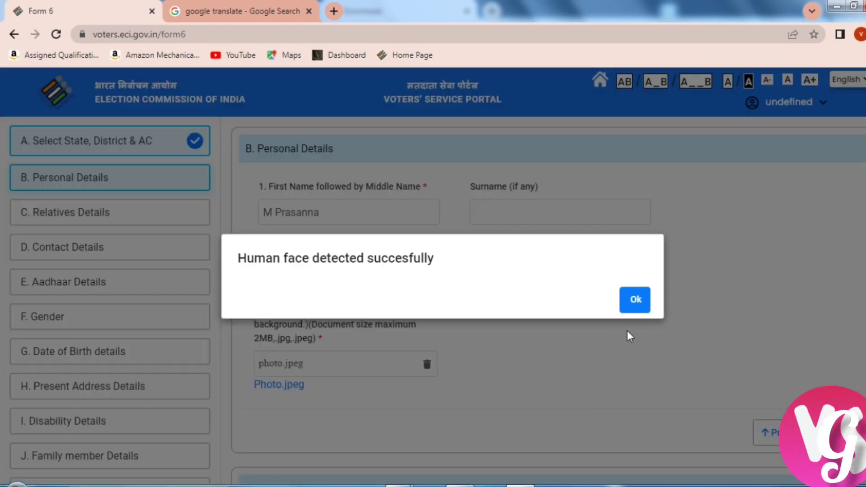
click(635, 301)
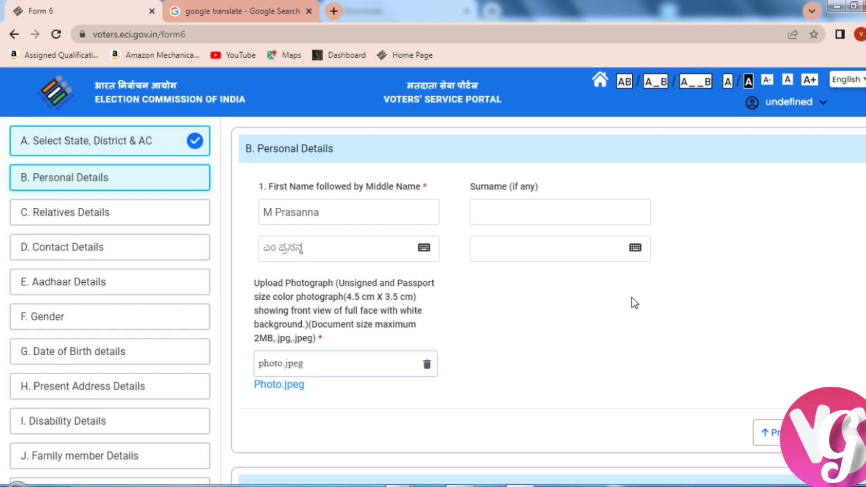
Step: In Relatives Details choose Father and enter the father's name with its Kannada version
scroll(587, 322, down, 3)
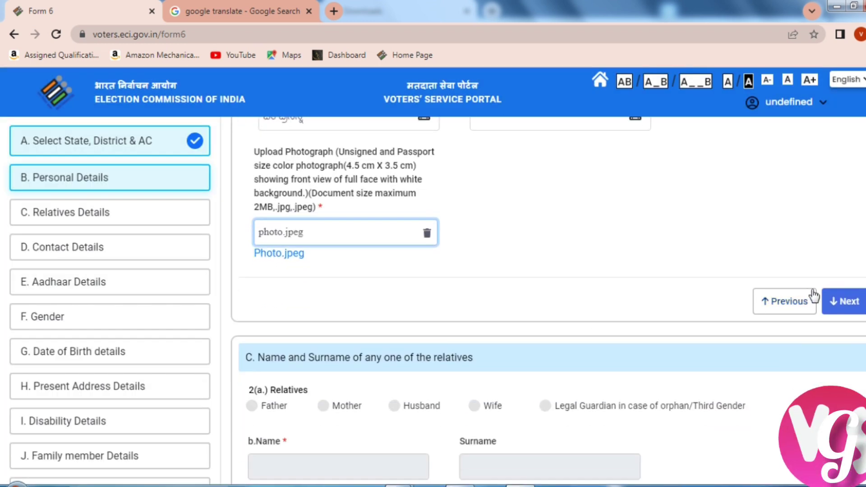
click(843, 301)
scroll(605, 296, up, 3)
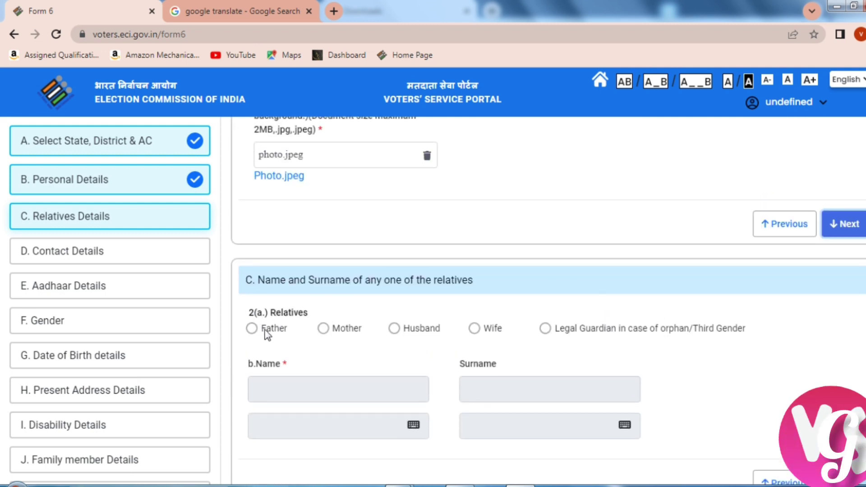
click(252, 329)
scroll(270, 347, down, 2)
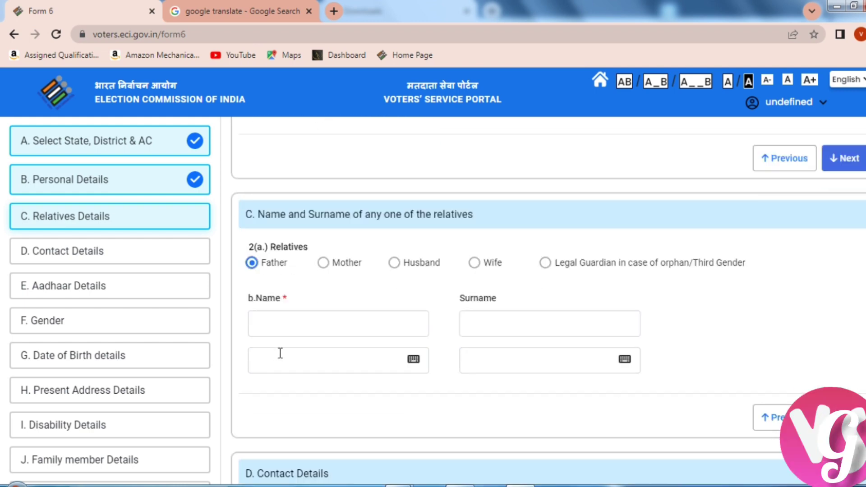
click(290, 326)
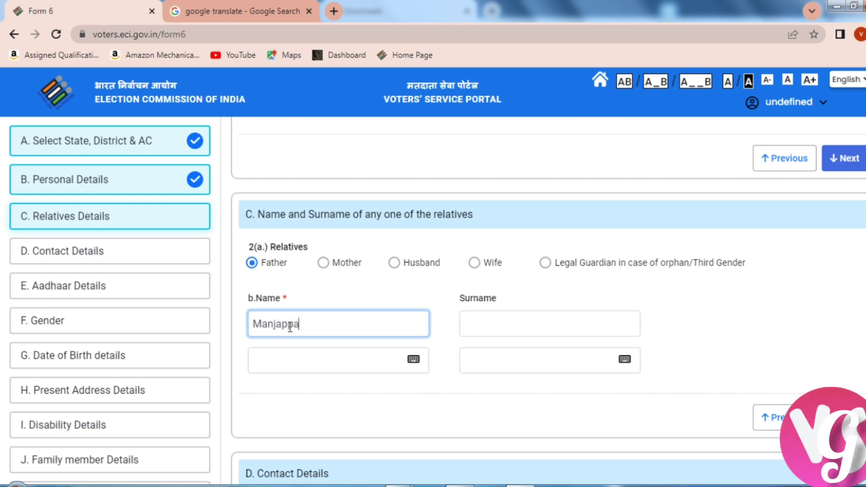
key(Tab)
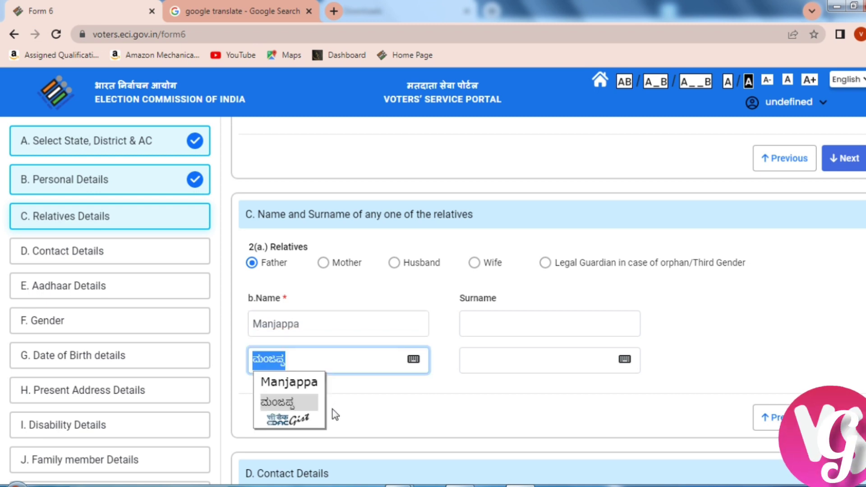
click(428, 428)
scroll(429, 427, down, 2)
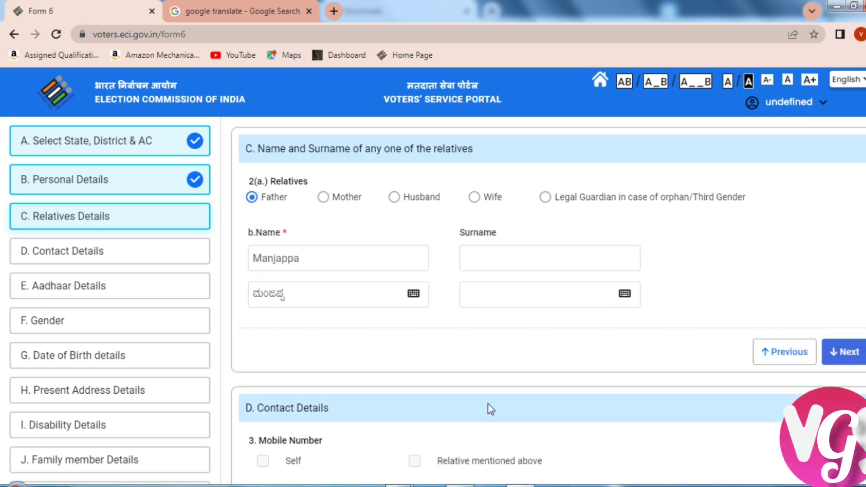
Step: In Contact Details choose the applicant's own mobile, enter the mobile number, and request an OTP
click(850, 356)
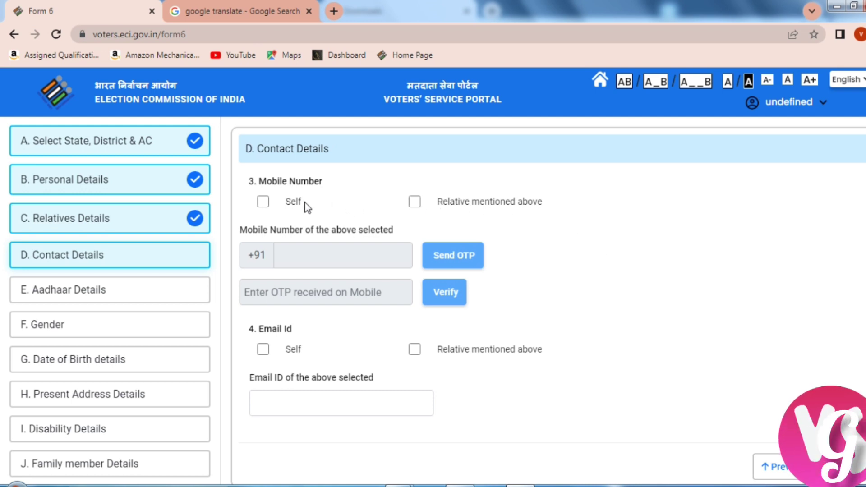
click(263, 202)
click(325, 255)
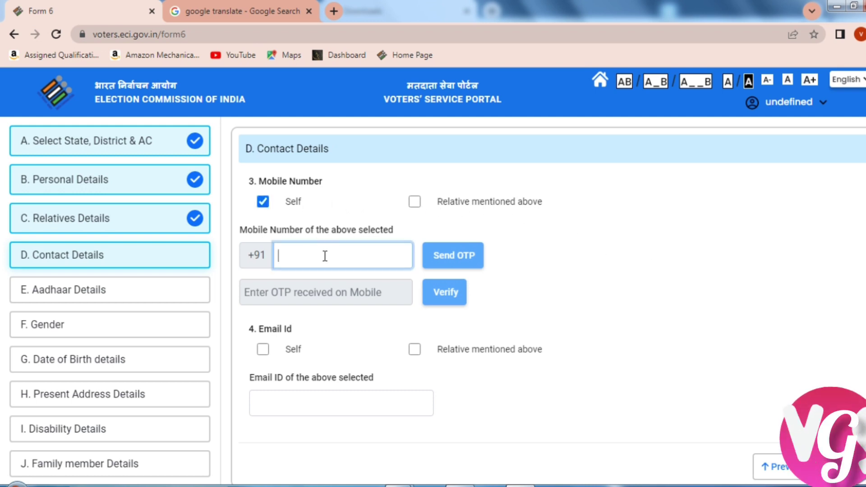
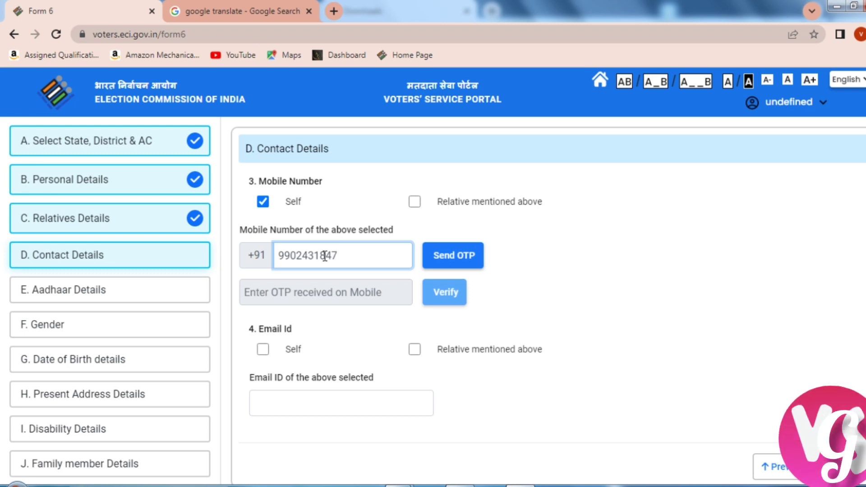
click(437, 254)
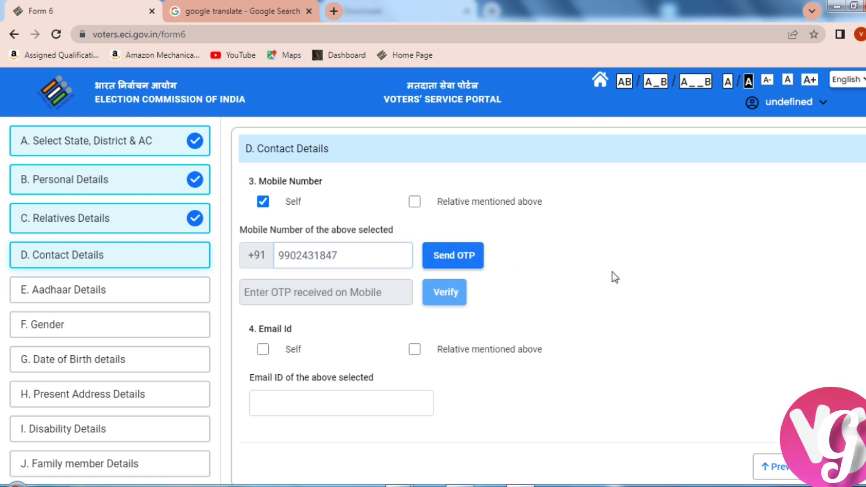
click(469, 260)
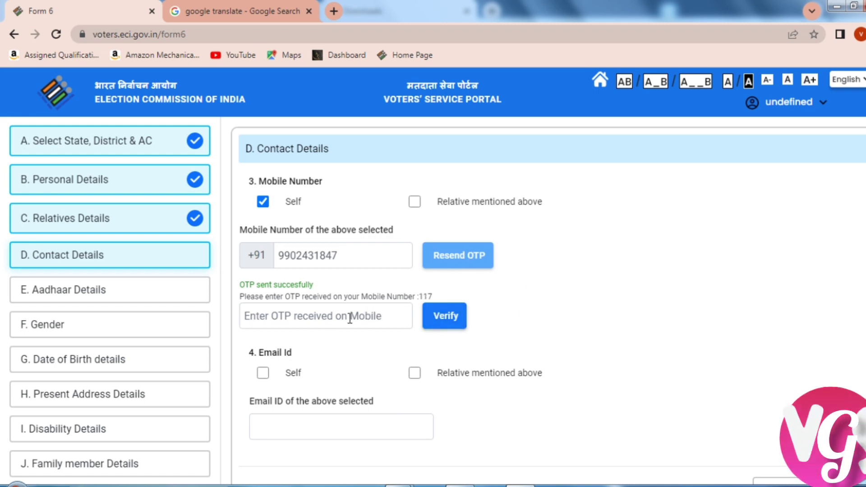
Step: Enter the received OTP and verify the mobile number, leaving the email fields blank
scroll(350, 315, up, 1)
click(329, 381)
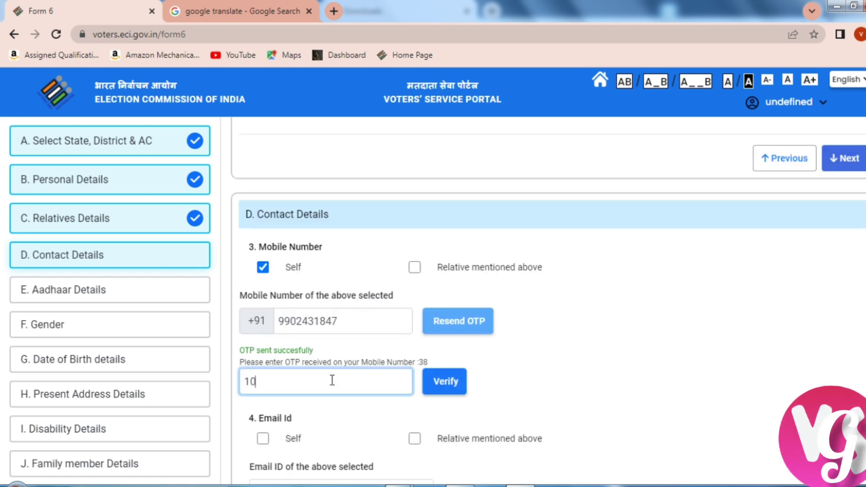
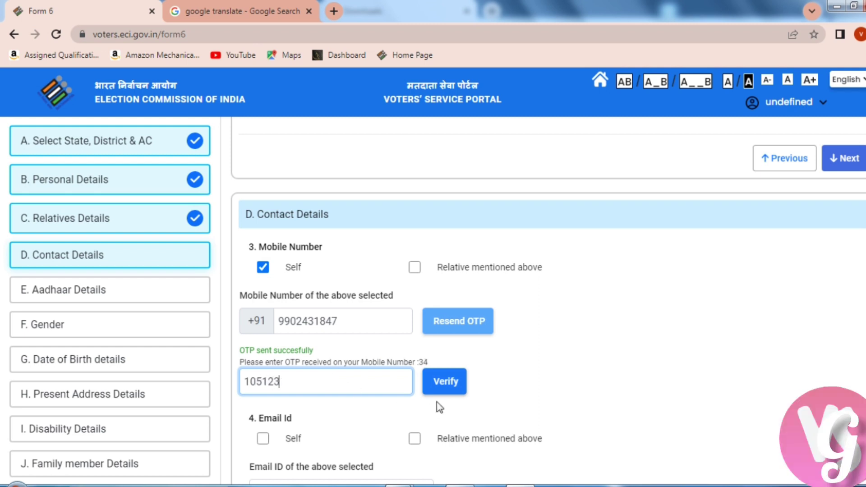
click(446, 382)
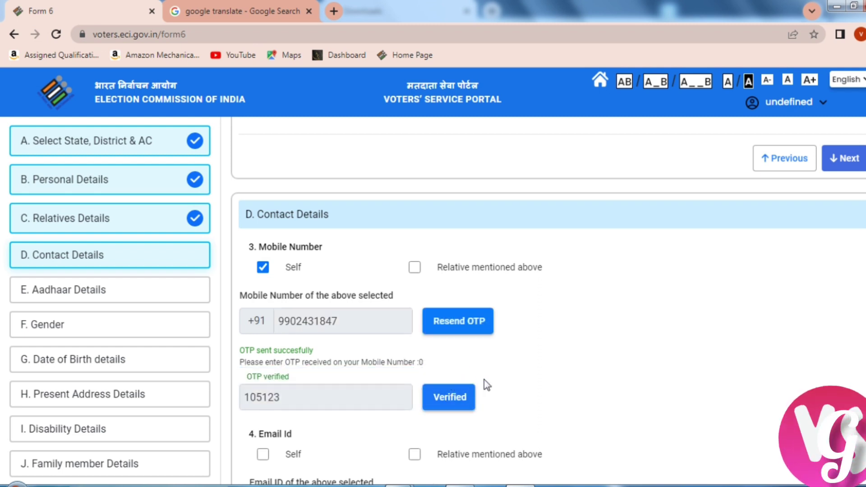
scroll(593, 372, down, 3)
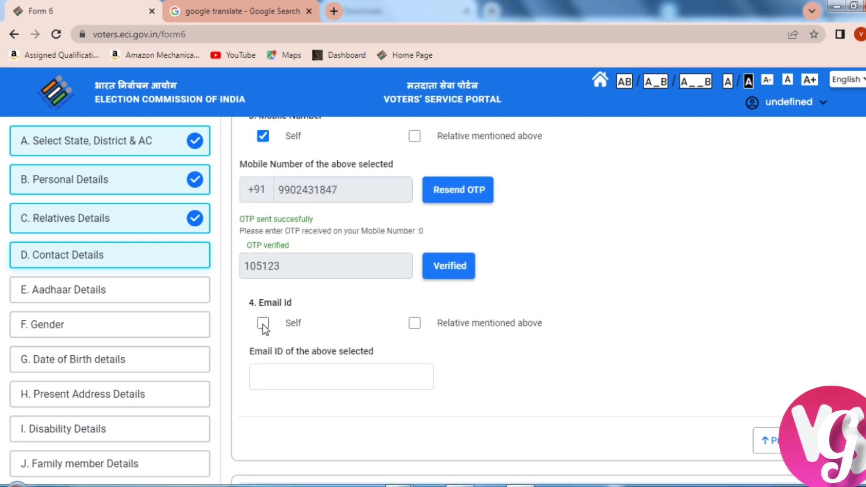
scroll(263, 327, down, 3)
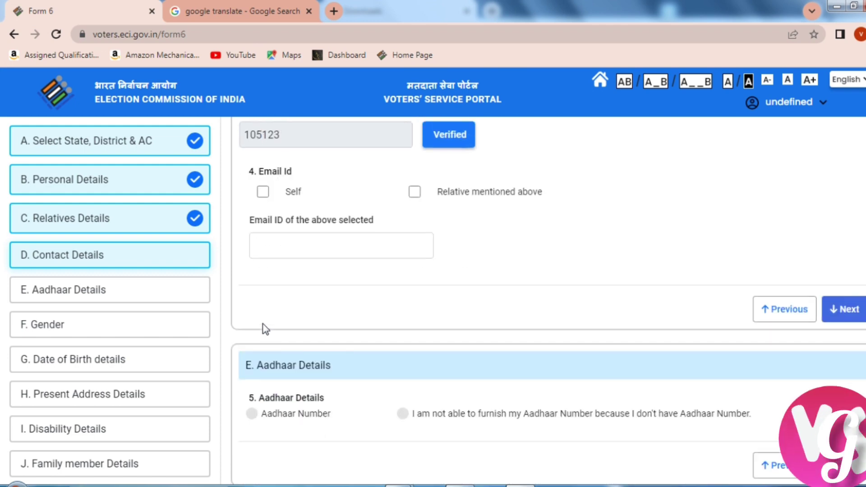
Step: In Aadhaar Details choose Aadhaar Number and enter the applicant's Aadhaar number
click(848, 311)
scroll(526, 348, up, 3)
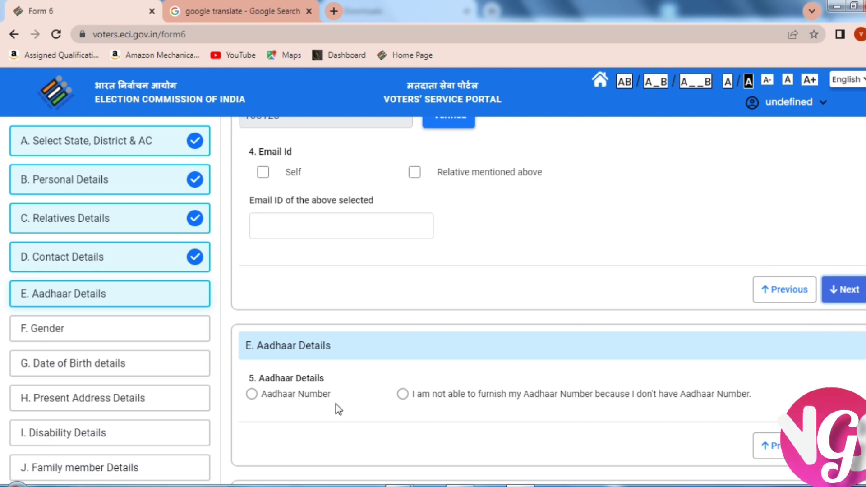
click(251, 395)
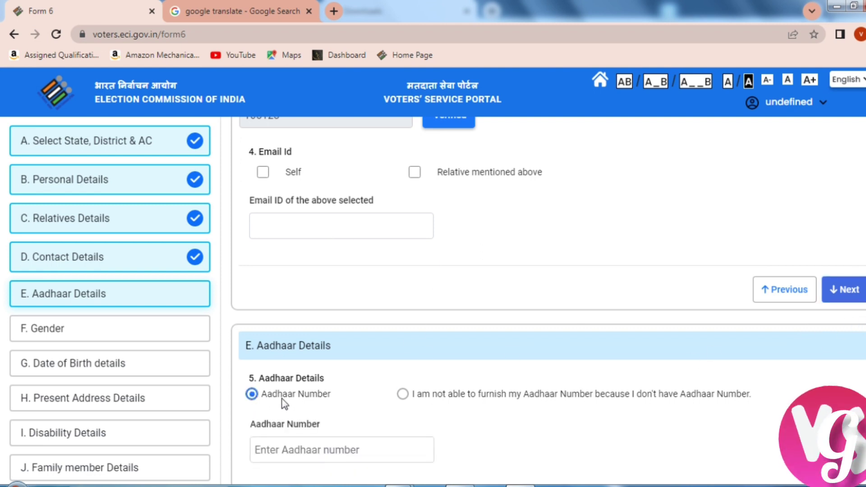
scroll(284, 403, down, 1)
click(314, 381)
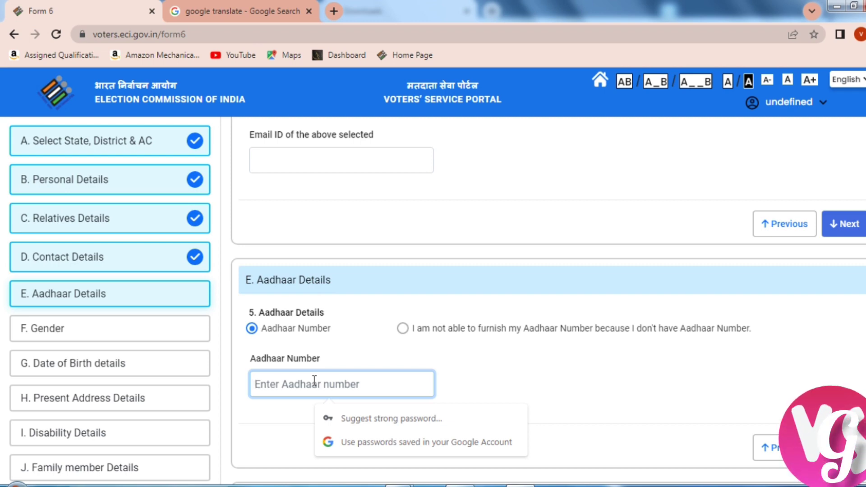
text(1)
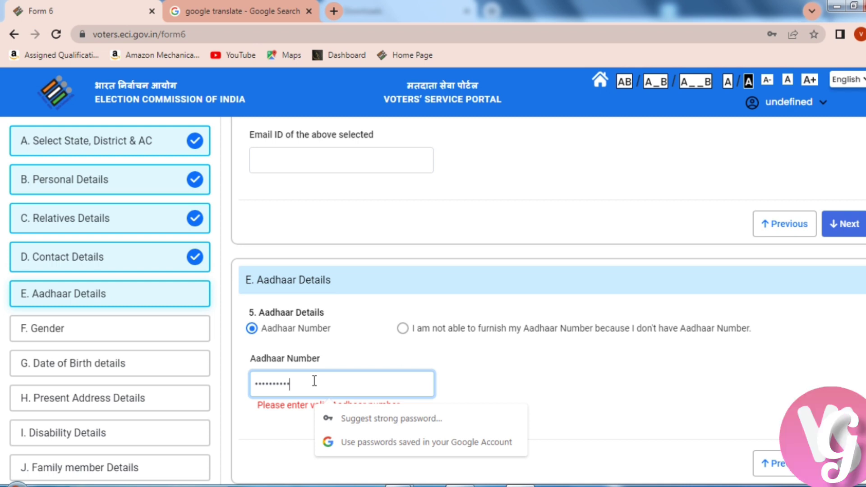
text(12)
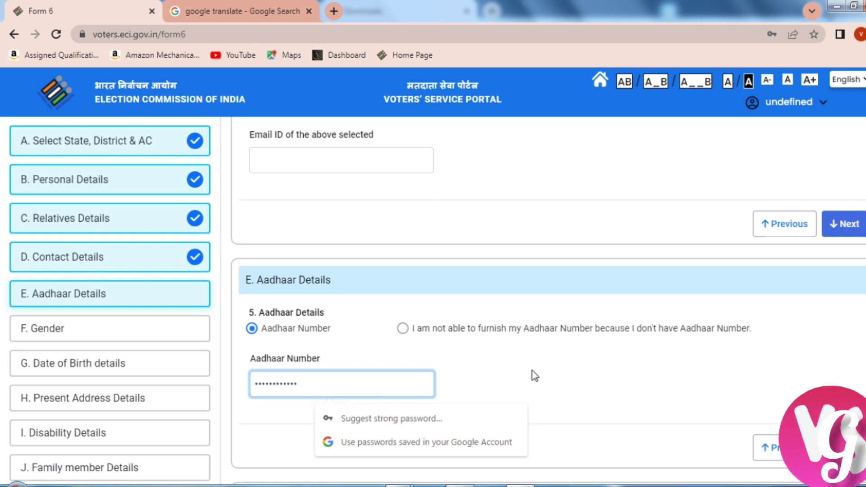
click(555, 373)
scroll(595, 360, down, 3)
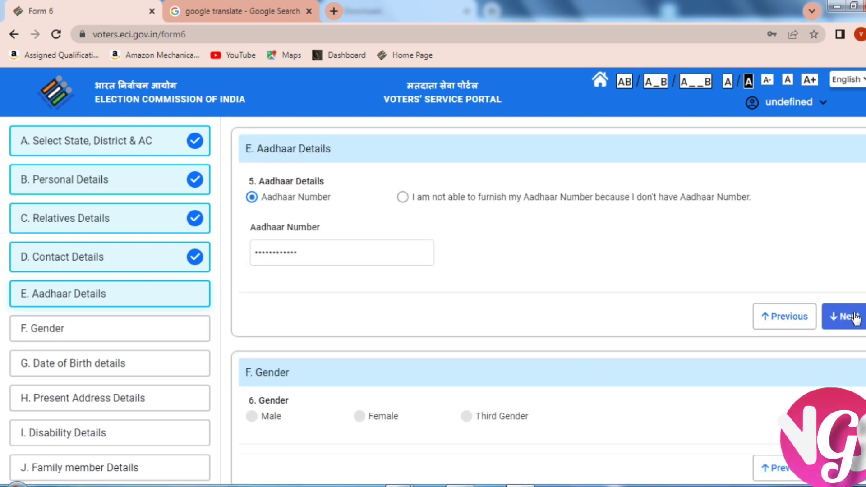
click(843, 316)
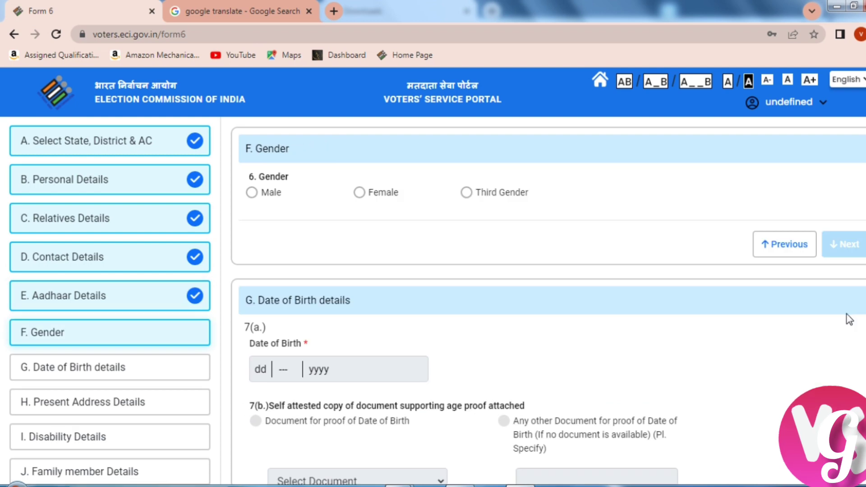
click(253, 194)
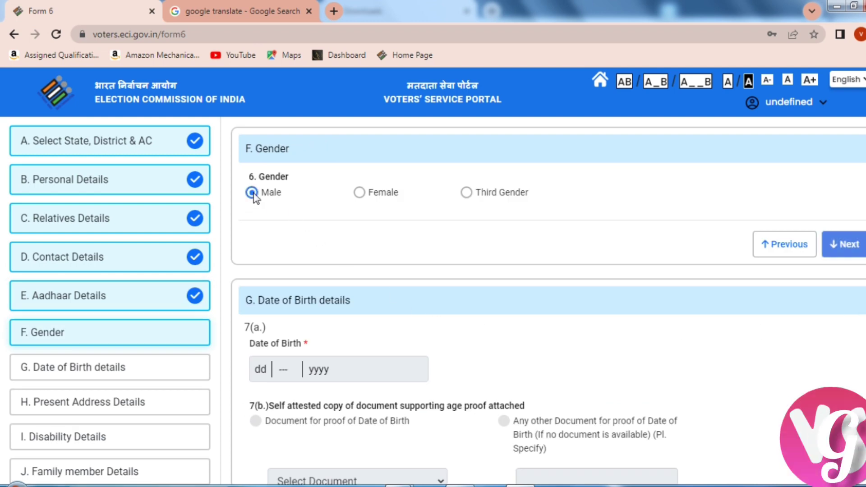
click(850, 247)
scroll(553, 339, up, 2)
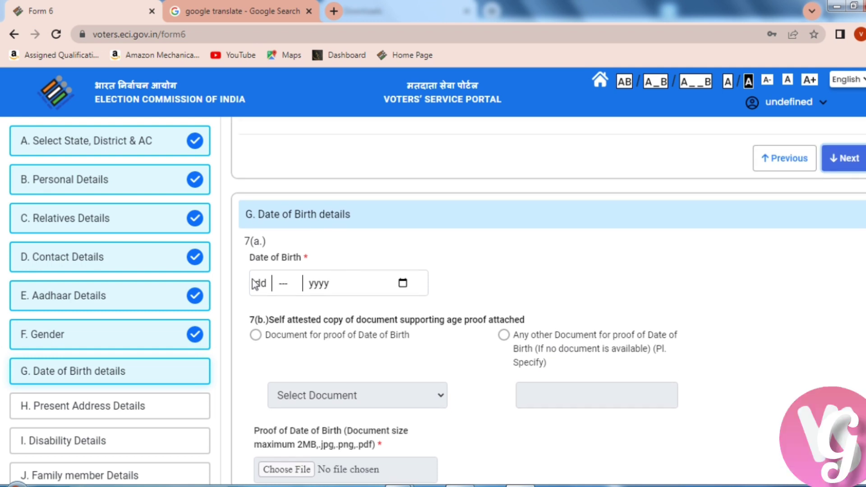
click(258, 289)
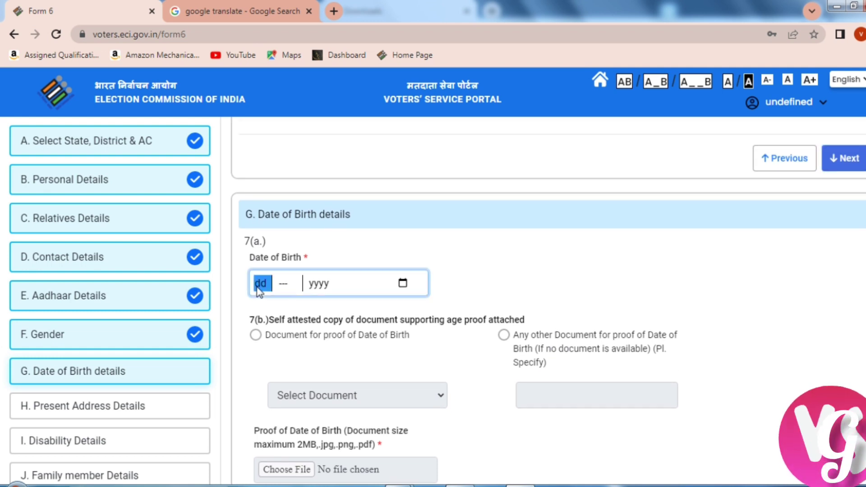
text(05)
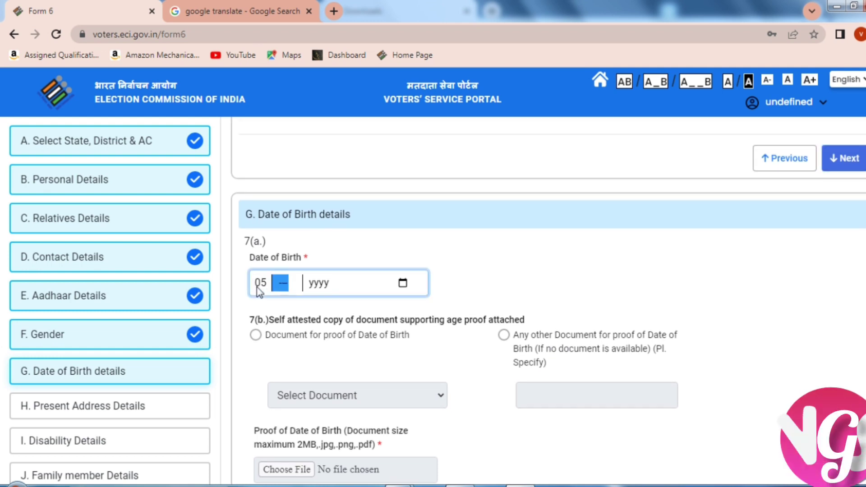
text(jun)
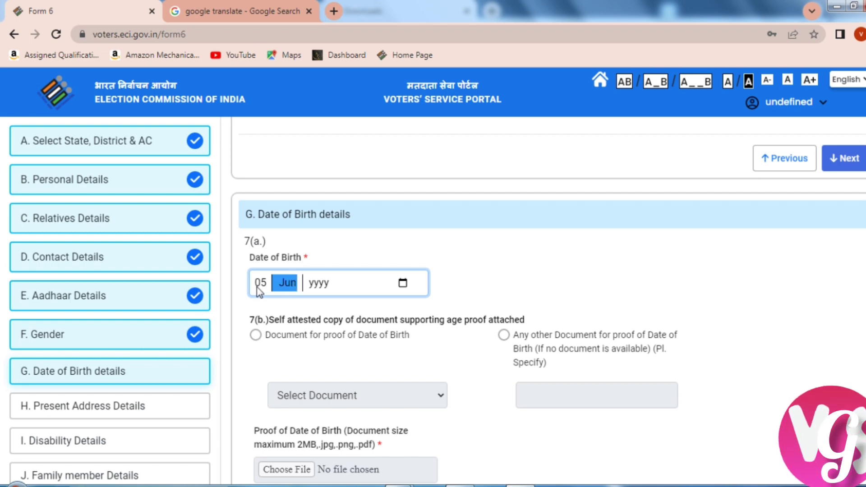
click(319, 284)
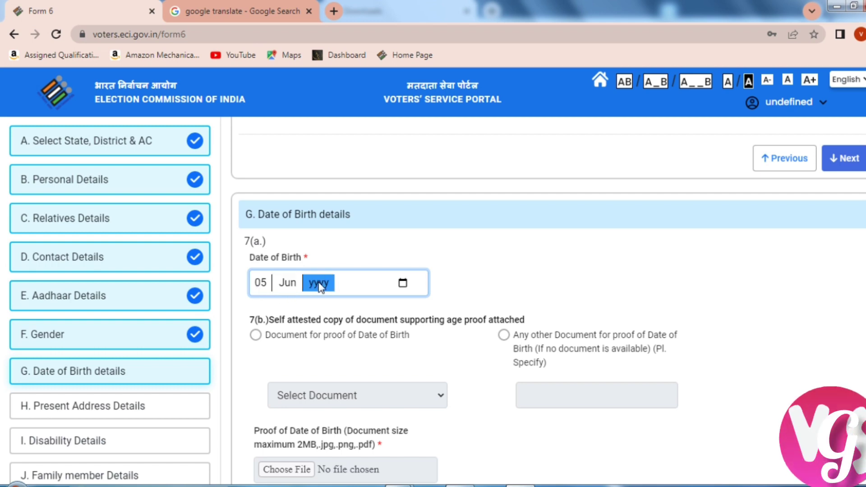
text(198)
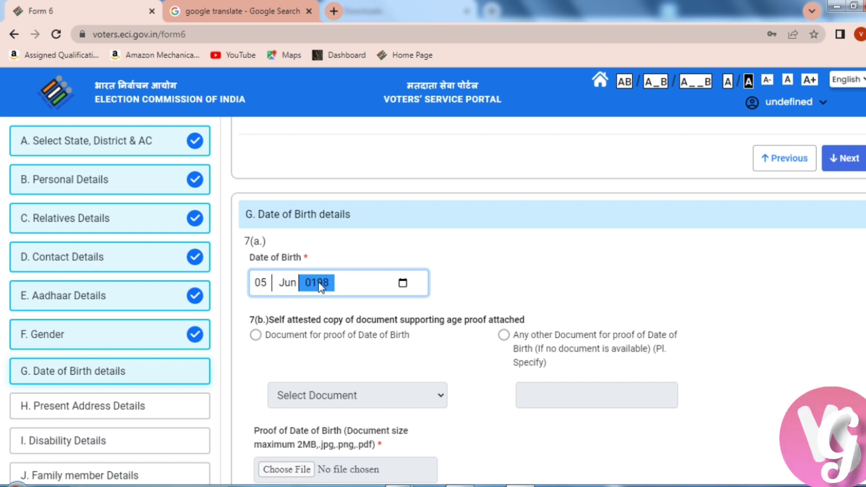
text(6)
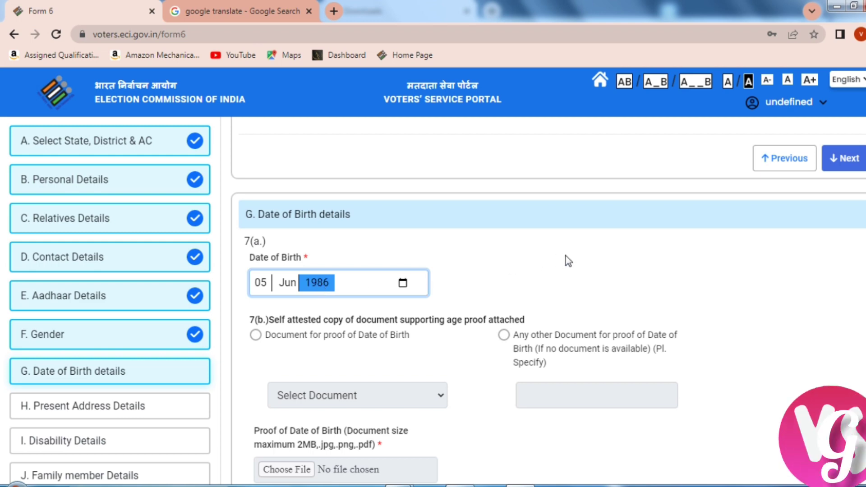
click(567, 259)
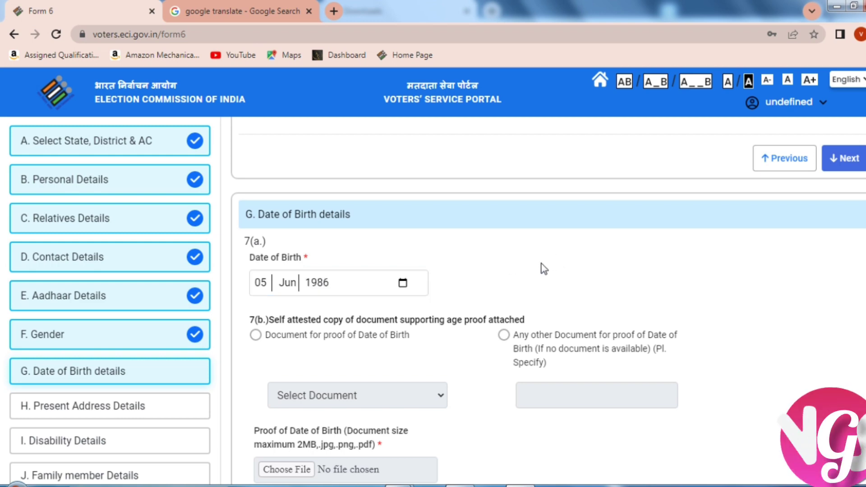
scroll(543, 271, down, 3)
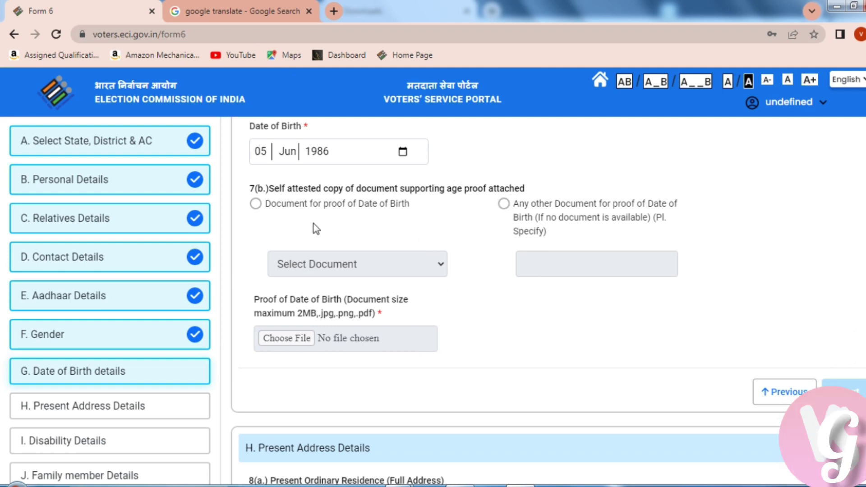
Step: Attach aadhaar.jpeg as Aadhaar Card proof of date of birth and continue to Present Address
click(255, 204)
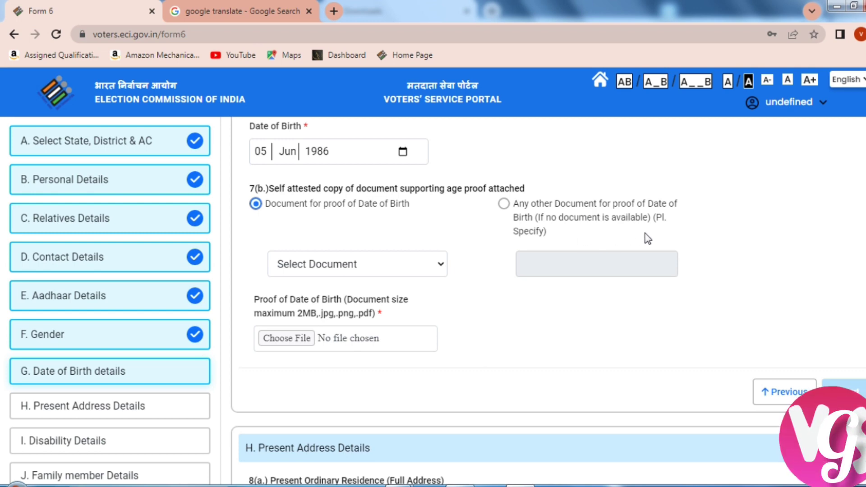
click(428, 264)
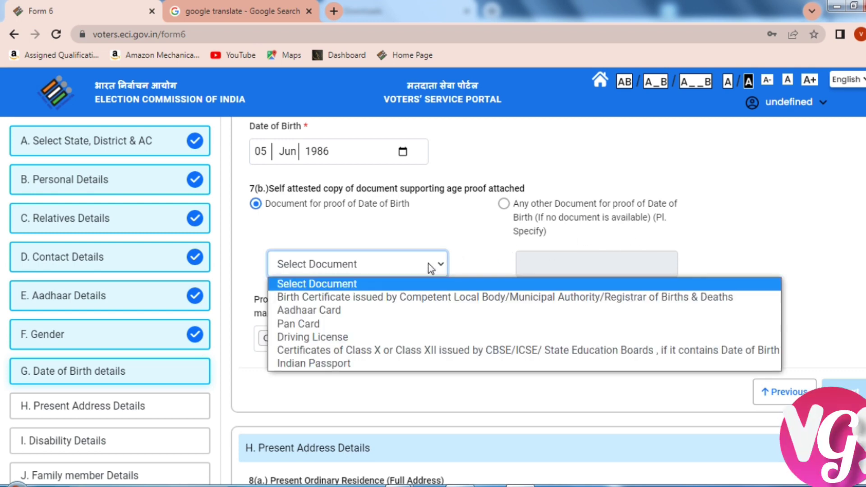
click(334, 312)
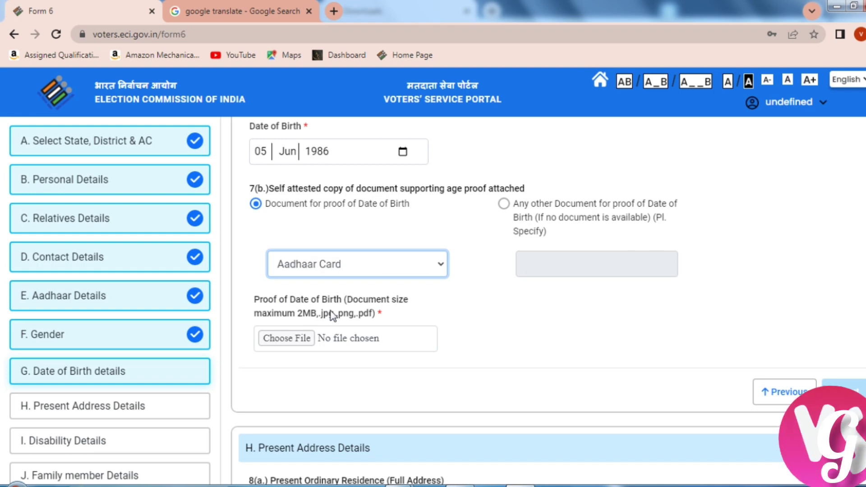
click(300, 341)
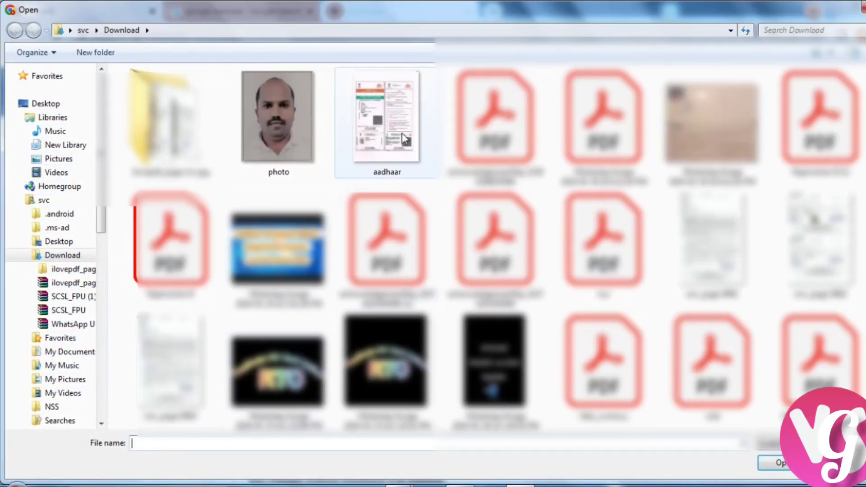
click(386, 122)
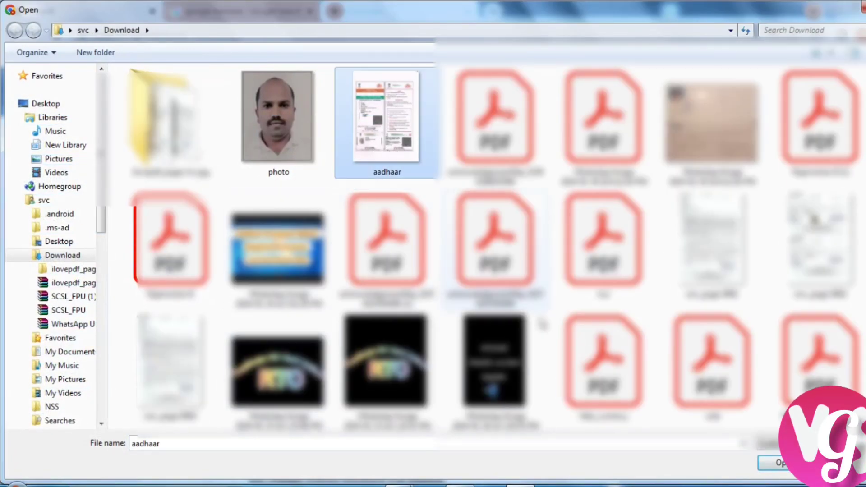
click(774, 462)
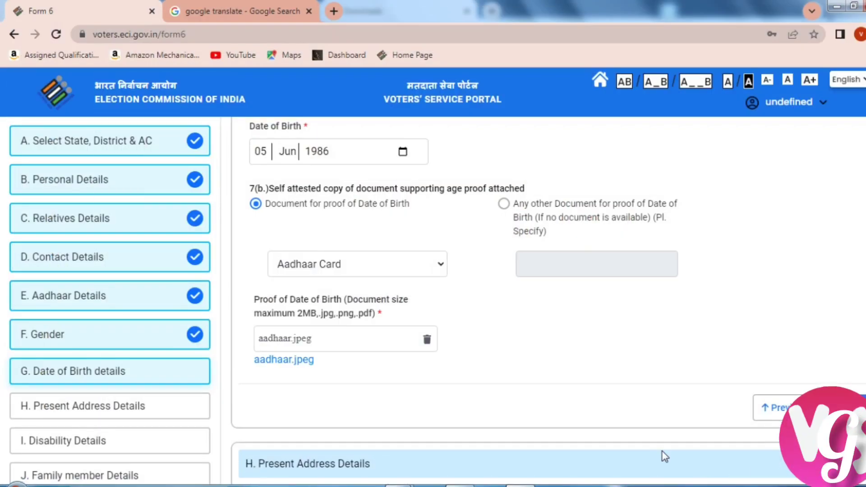
scroll(665, 457, down, 3)
click(844, 284)
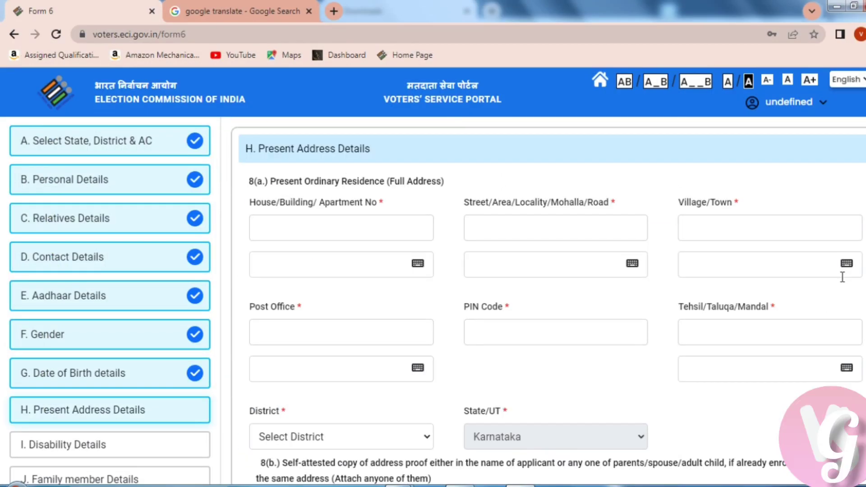
Step: Enter the house number, street, village/town and post office of the present address, with Kannada versions
scroll(535, 276, up, 2)
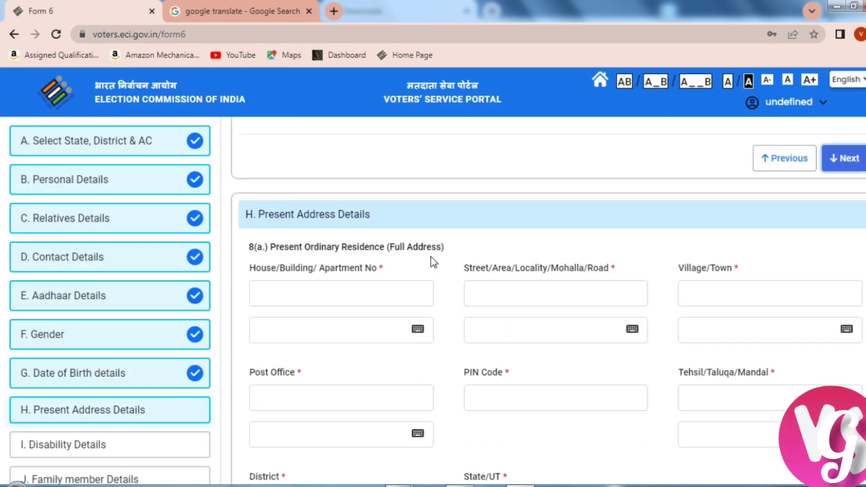
click(292, 294)
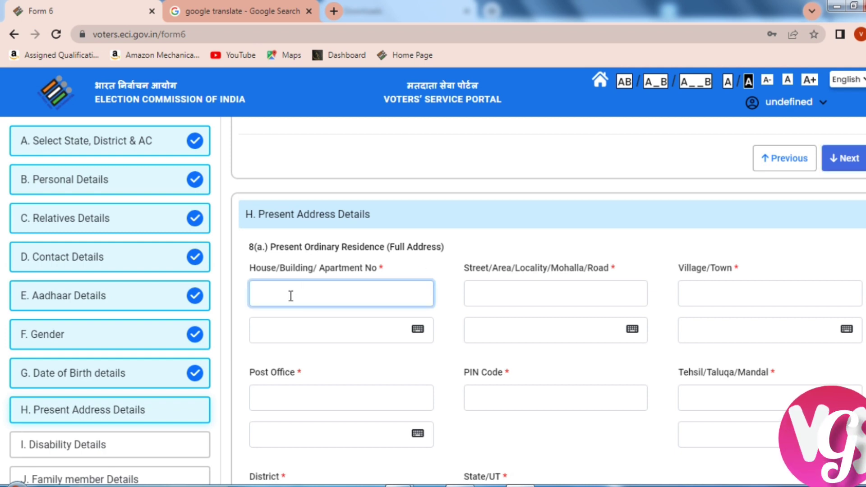
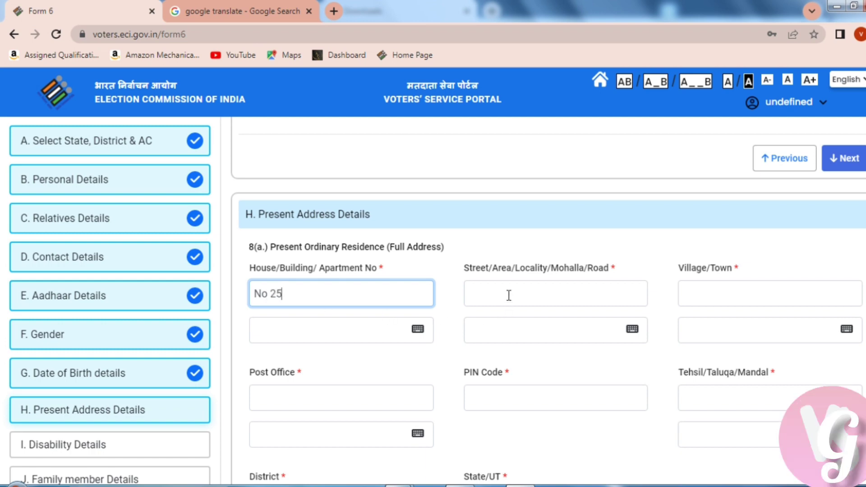
click(509, 284)
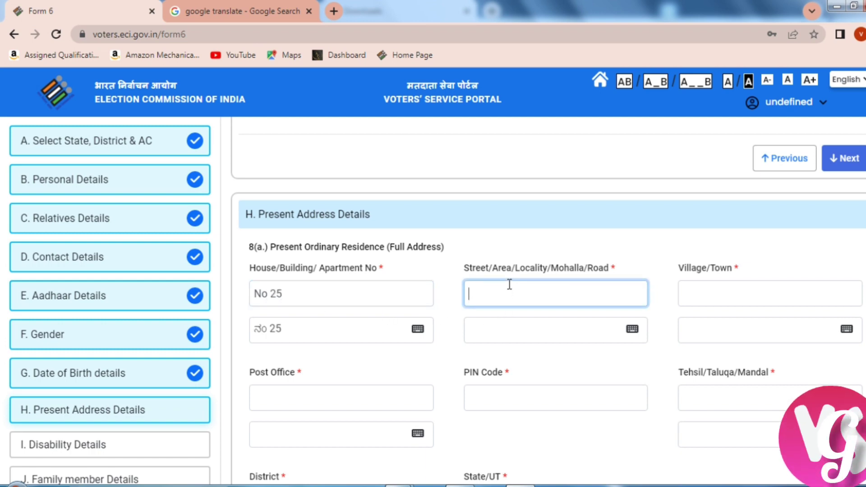
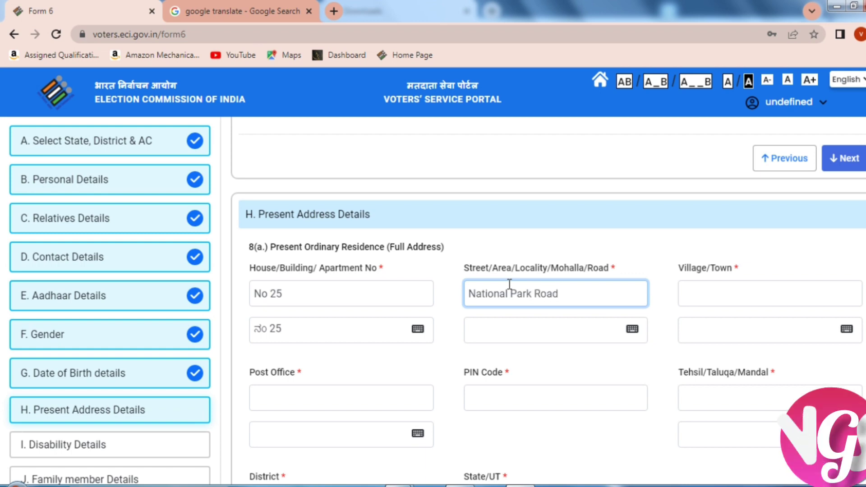
click(639, 367)
click(742, 294)
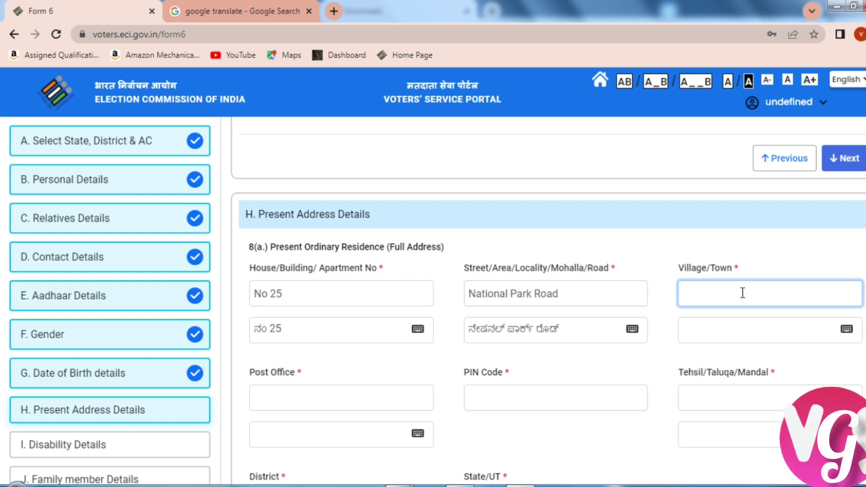
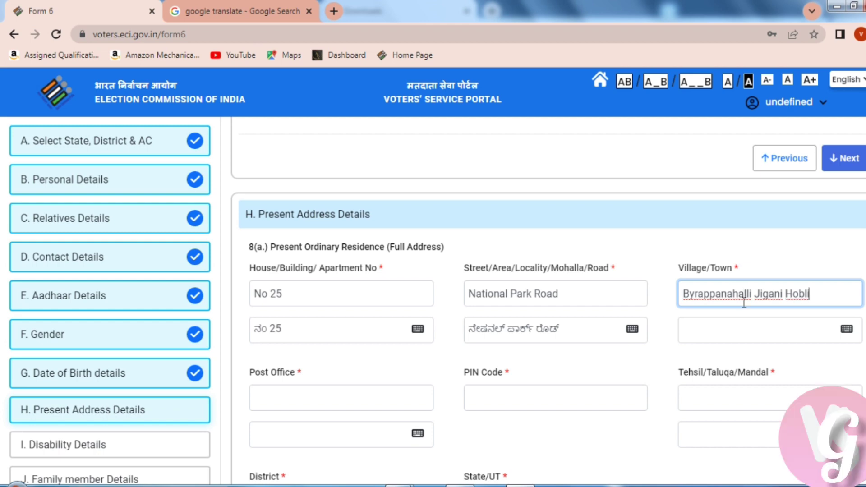
click(621, 441)
scroll(515, 383, down, 1)
click(367, 333)
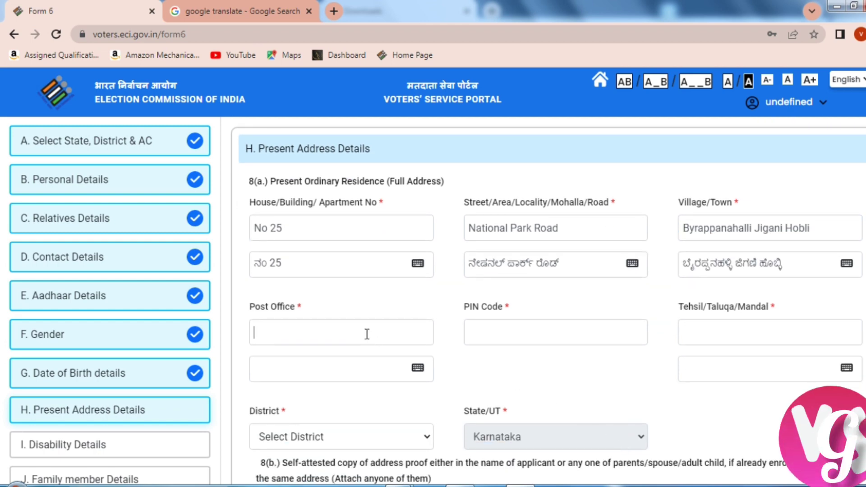
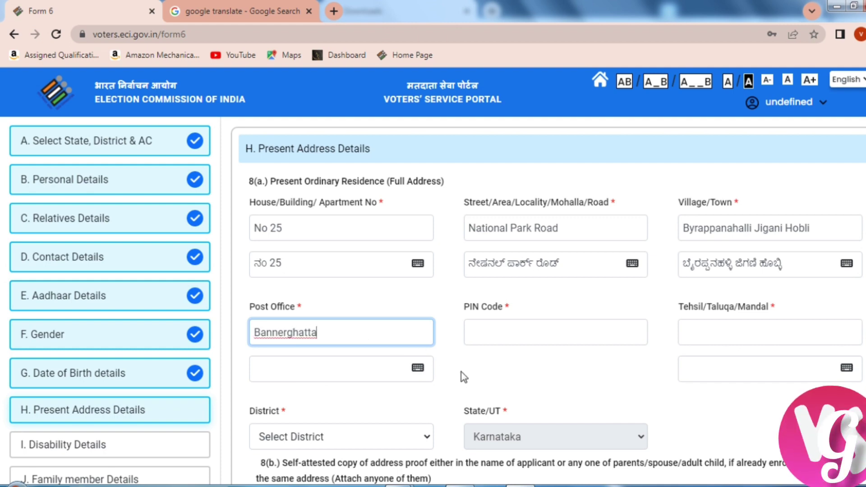
click(491, 381)
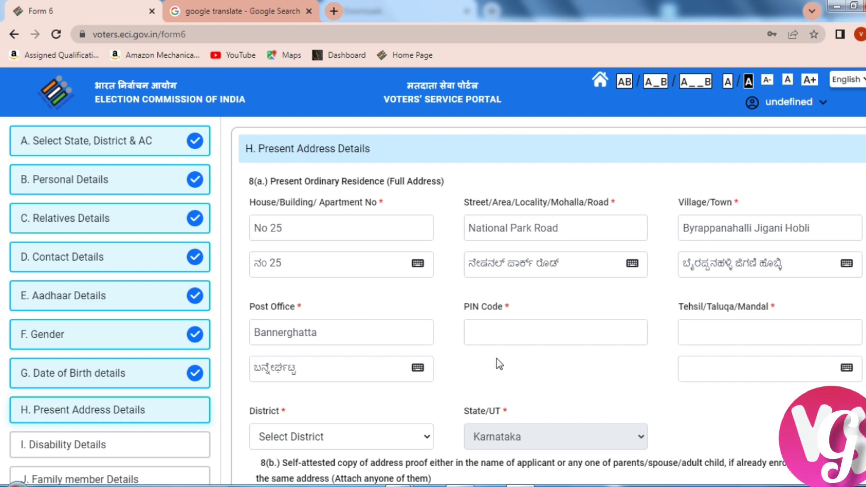
Step: Enter the PIN code, set Tehsil to Anekal and District to BANGALORE URBAN
click(522, 333)
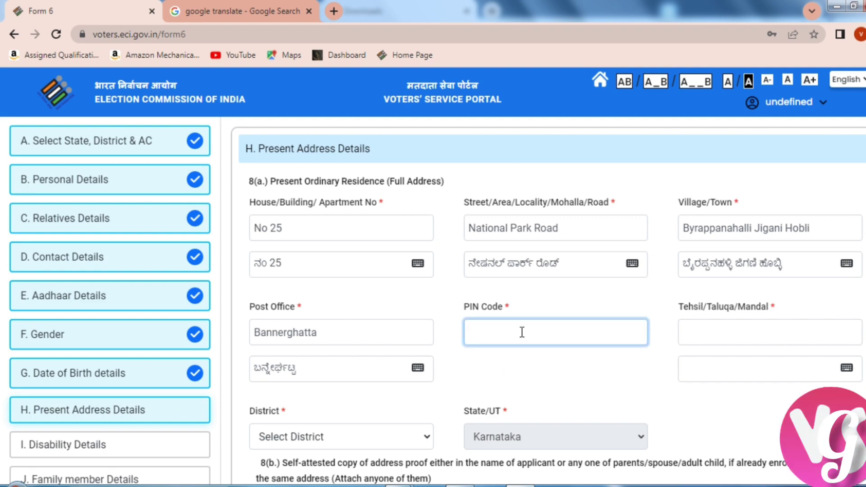
text(560083)
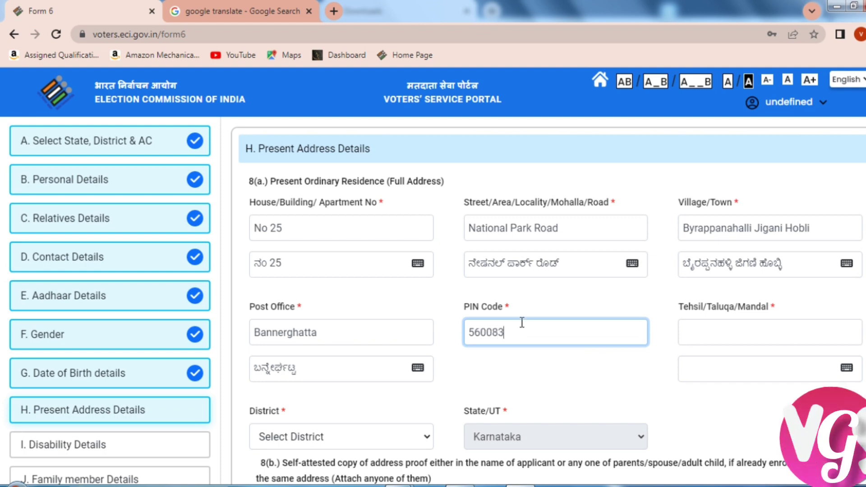
click(608, 373)
click(720, 329)
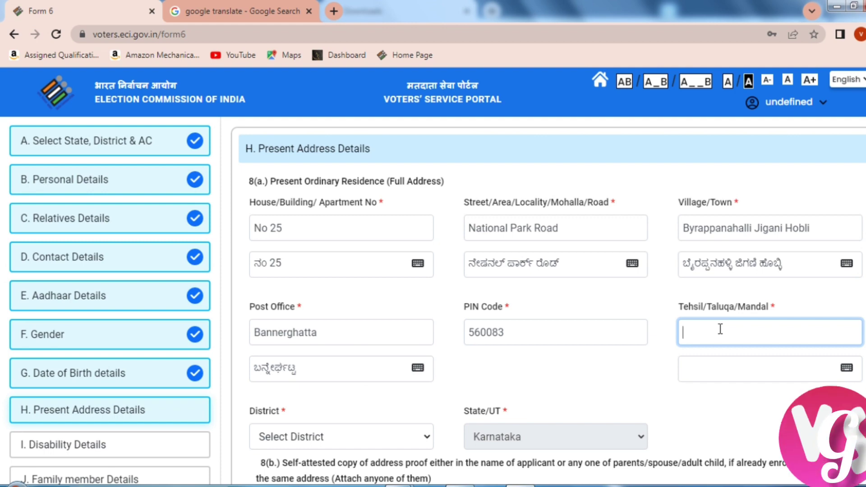
text(an)
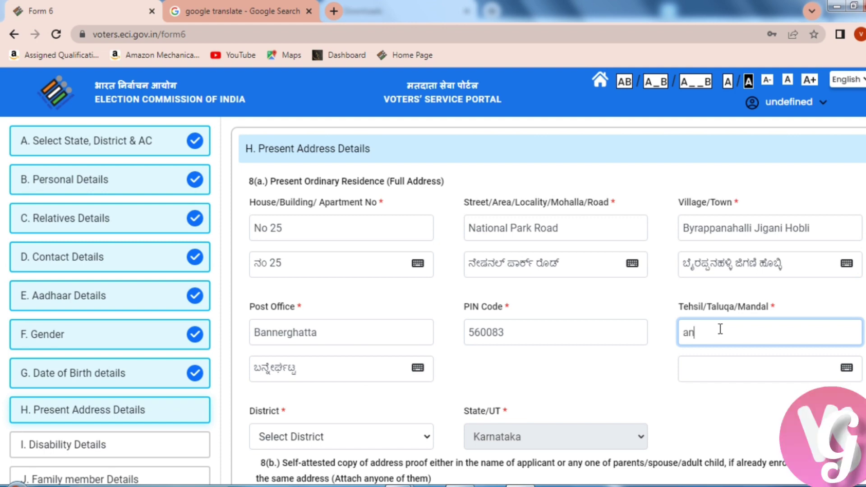
key(BackSpace)
key(BackSpace)
text(A)
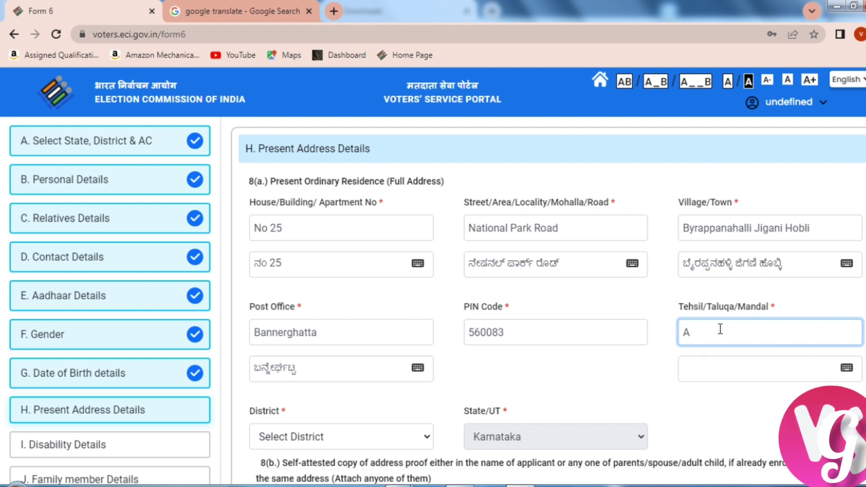
text(nekal)
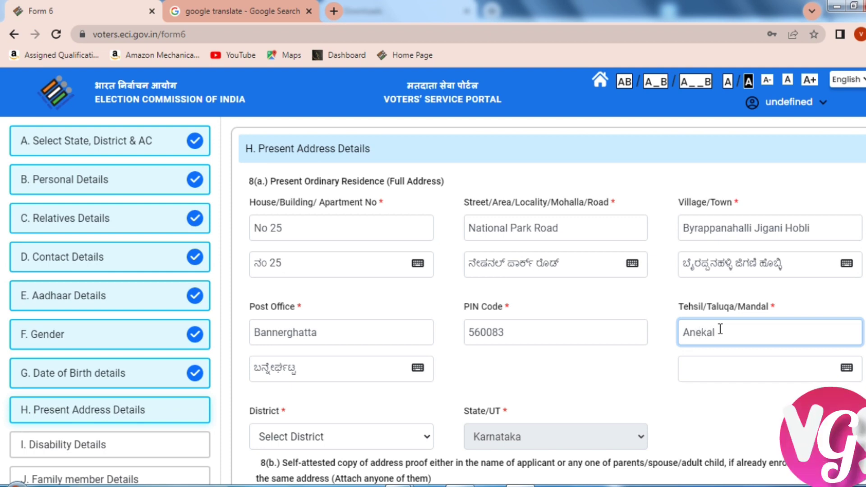
click(654, 412)
scroll(653, 412, down, 3)
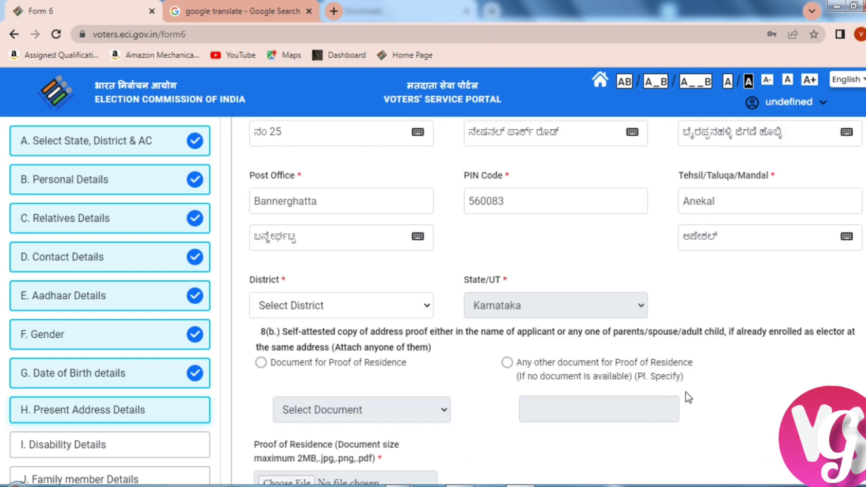
click(405, 308)
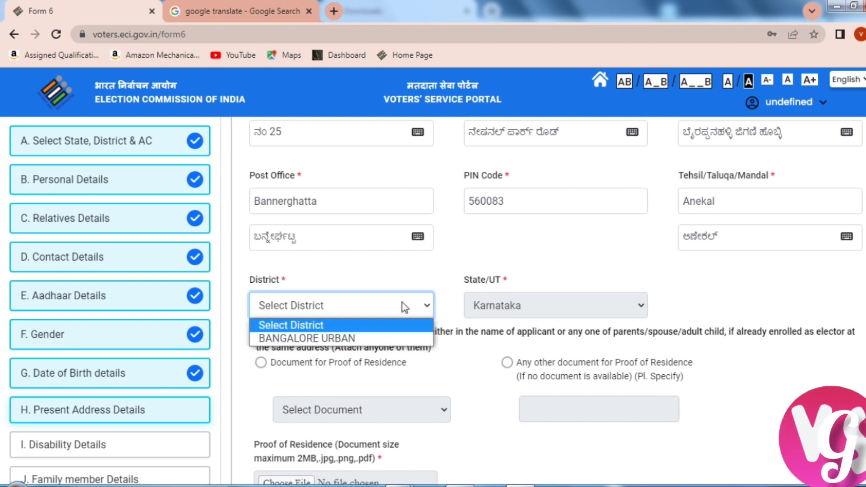
click(366, 338)
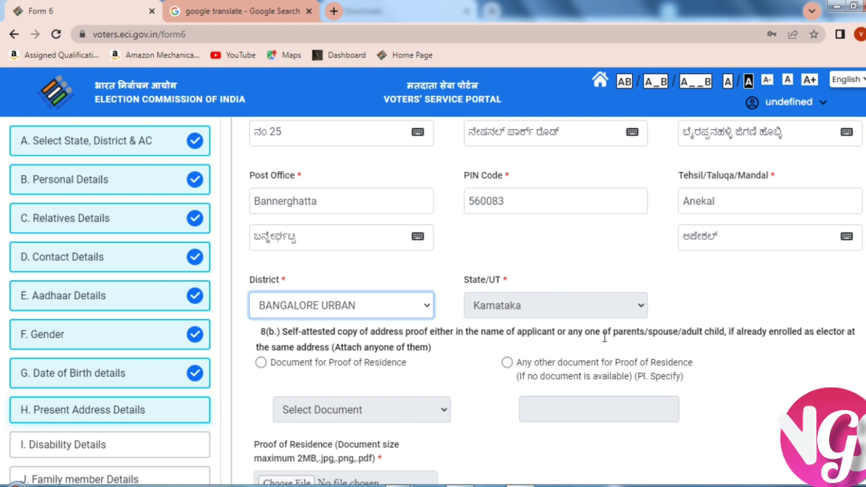
scroll(667, 358, down, 1)
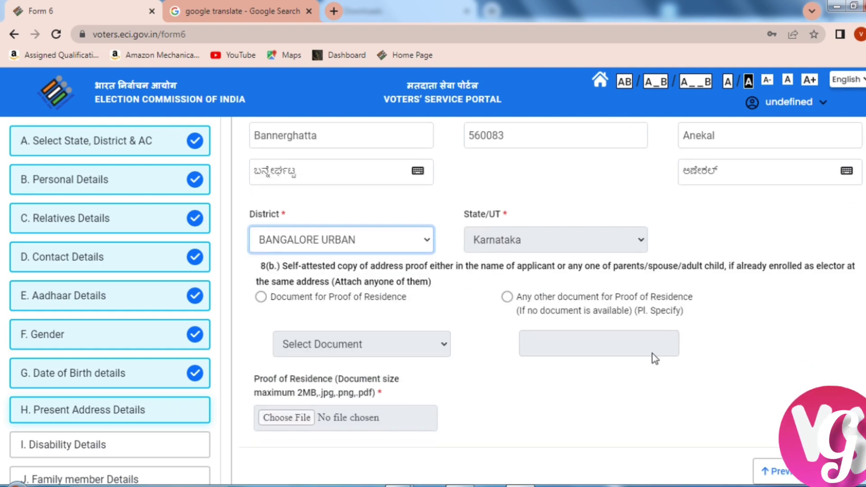
Step: Choose Aadhaar Card as the proof of residence document and upload aadhaar.jpeg
click(261, 298)
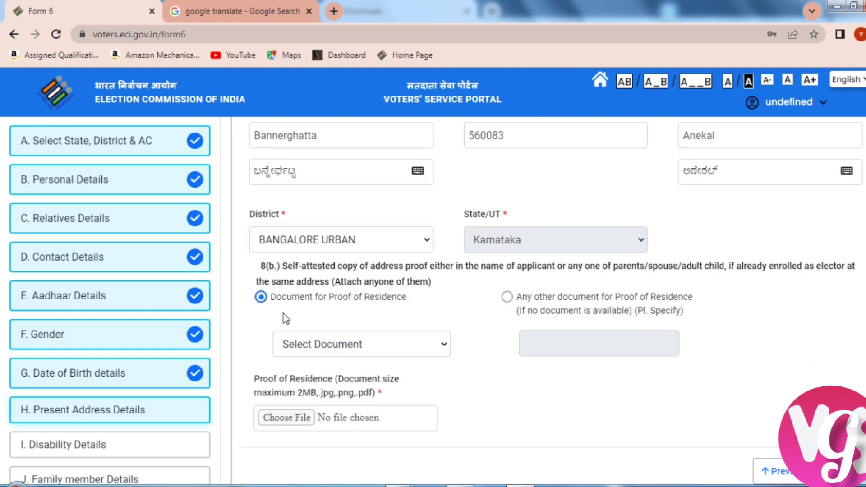
click(389, 346)
click(336, 391)
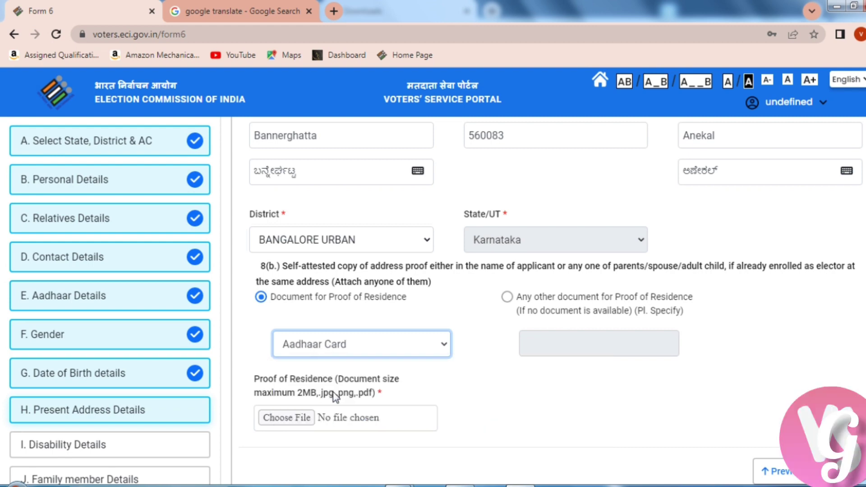
click(286, 417)
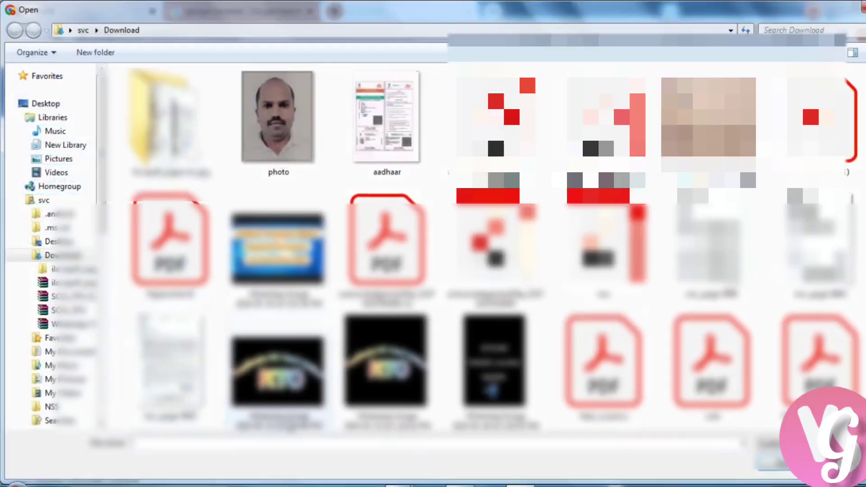
click(387, 122)
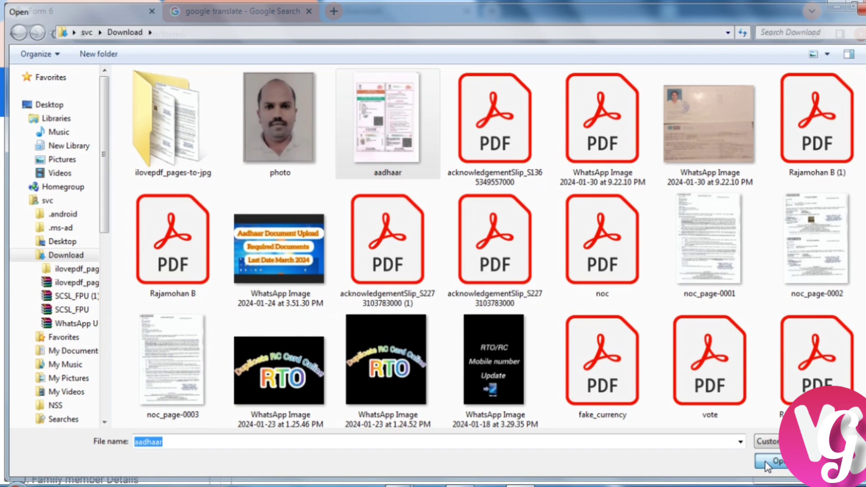
click(762, 470)
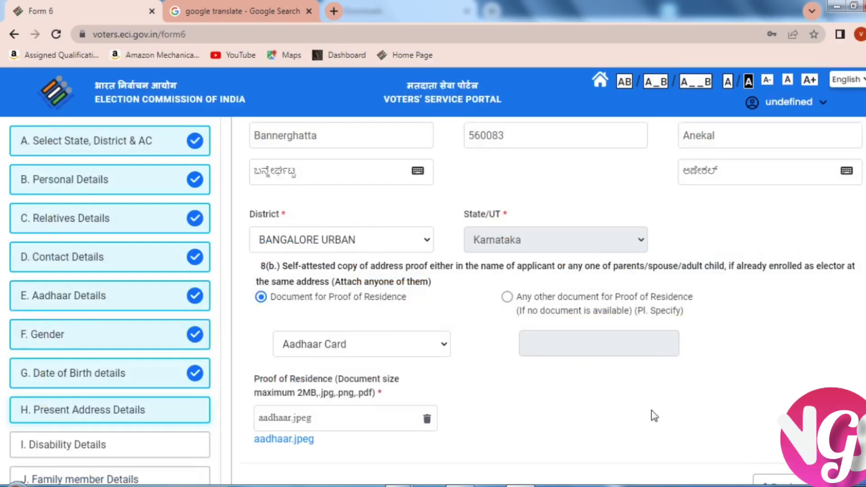
scroll(564, 370, down, 3)
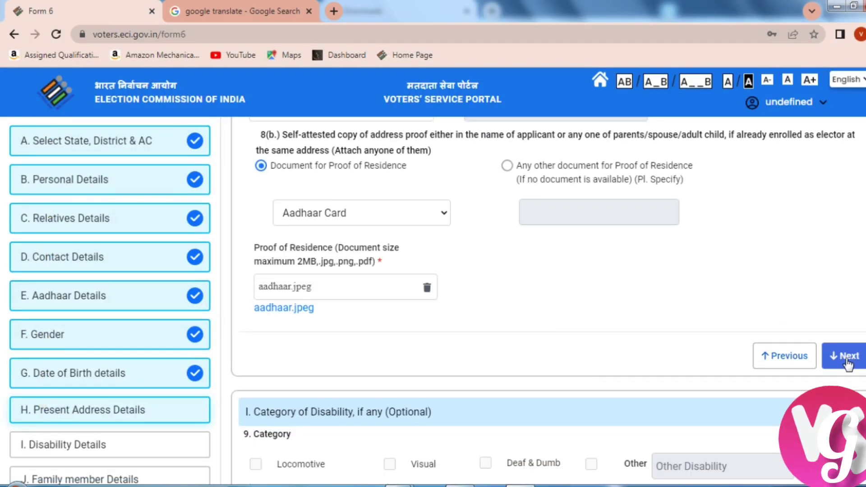
scroll(565, 286, up, 5)
scroll(416, 274, up, 2)
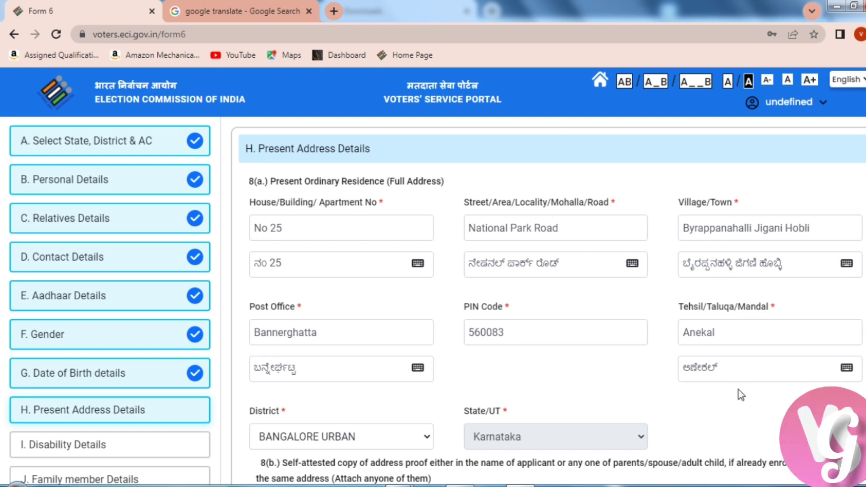
scroll(741, 395, down, 10)
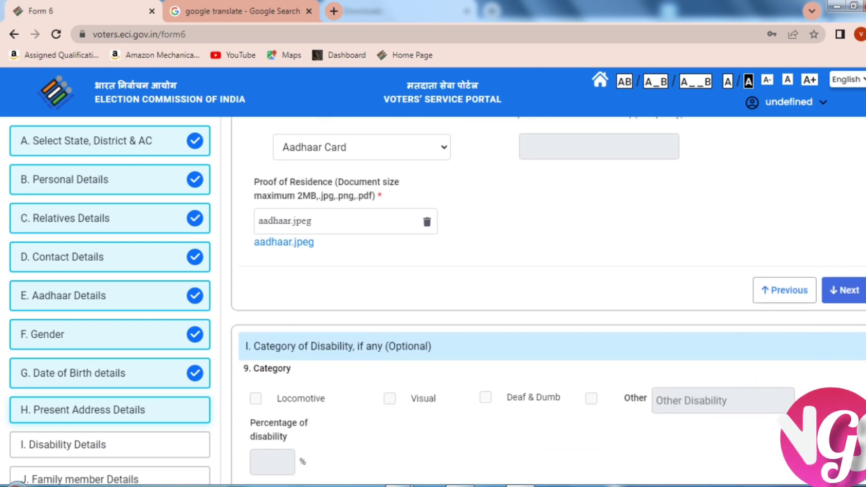
Step: Complete Present Address Details and look through Disability Details, leaving every category unticked
click(854, 294)
scroll(463, 317, up, 1)
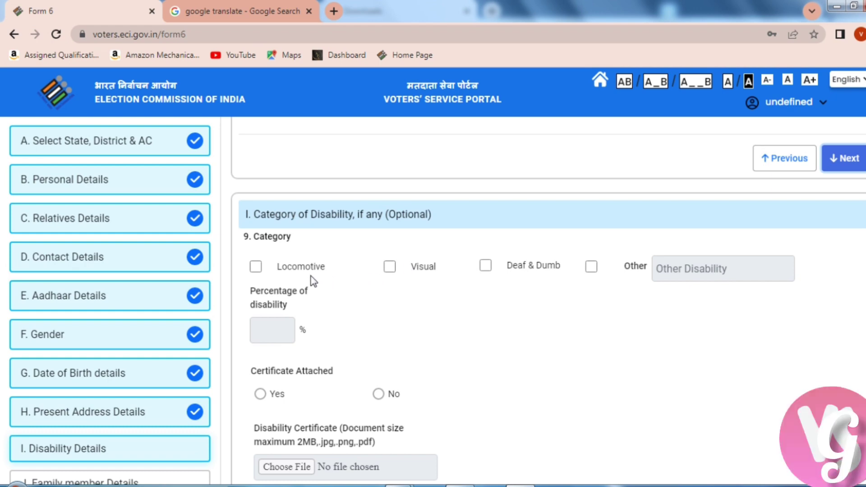
scroll(650, 294, down, 1)
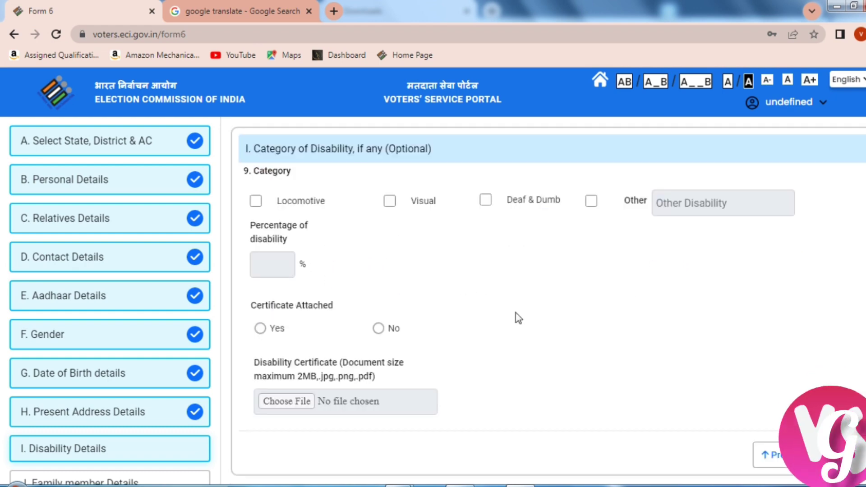
scroll(374, 331, down, 2)
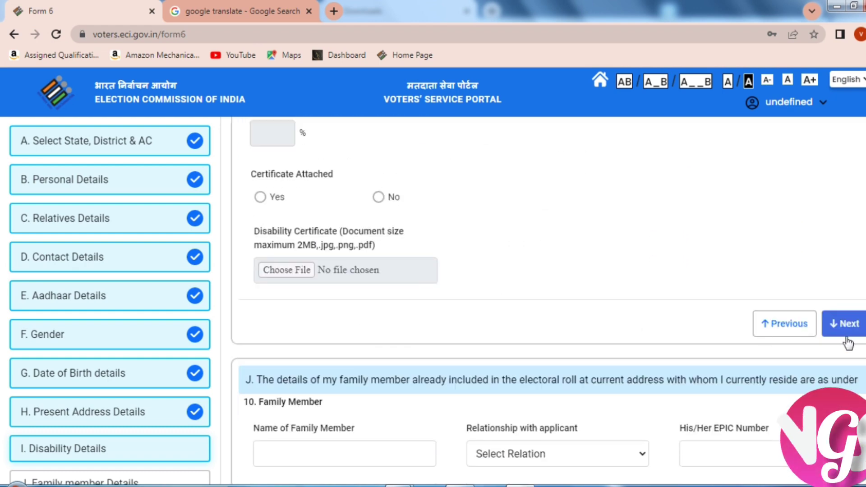
Step: Finish Disability Details, leave the family member's name, relationship and EPIC number blank, and continue
click(845, 328)
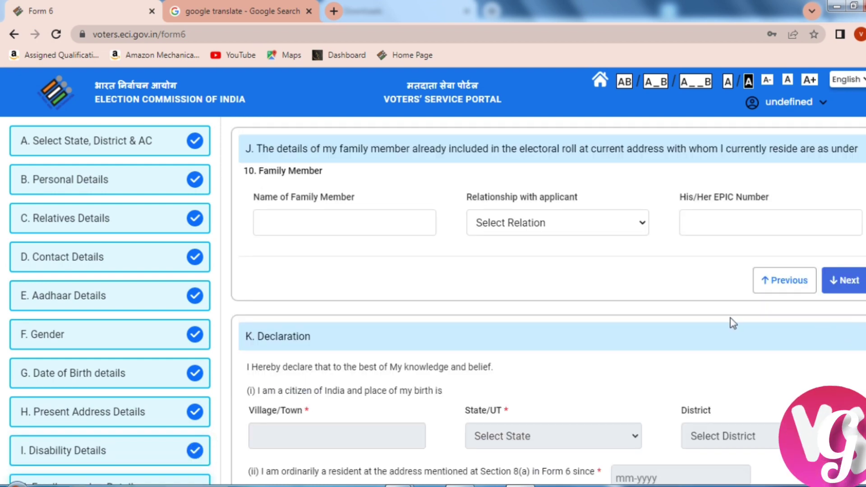
scroll(466, 316, up, 1)
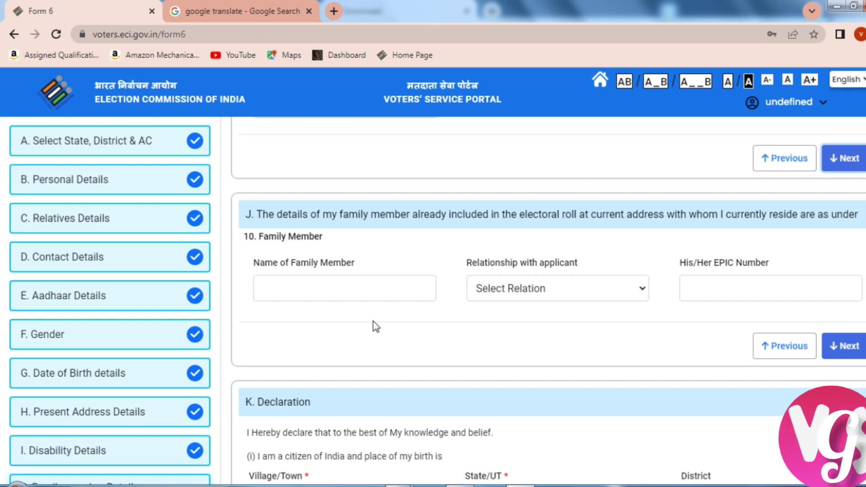
click(325, 286)
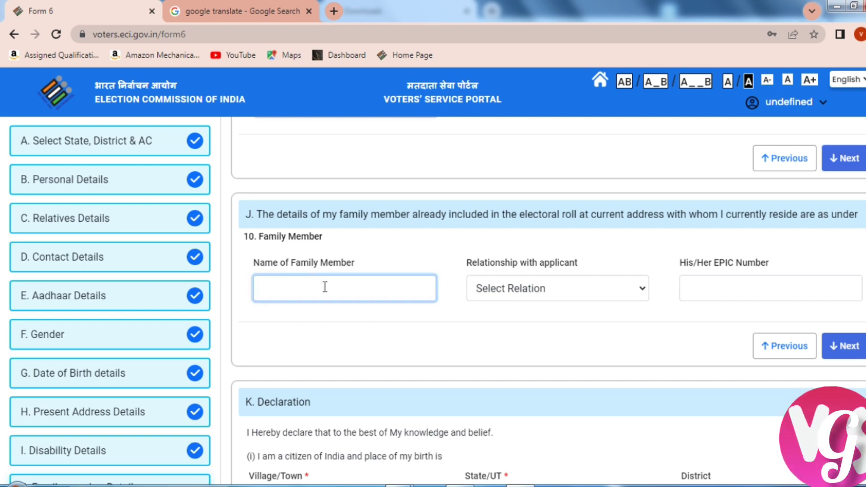
click(571, 295)
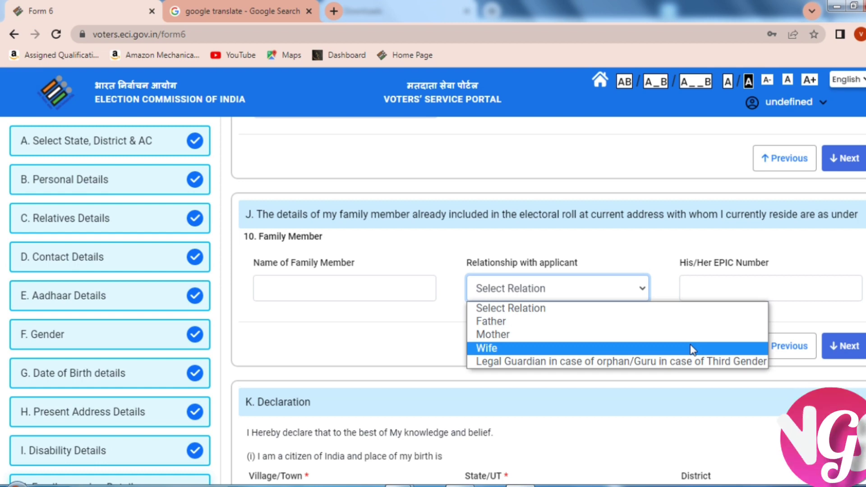
click(381, 354)
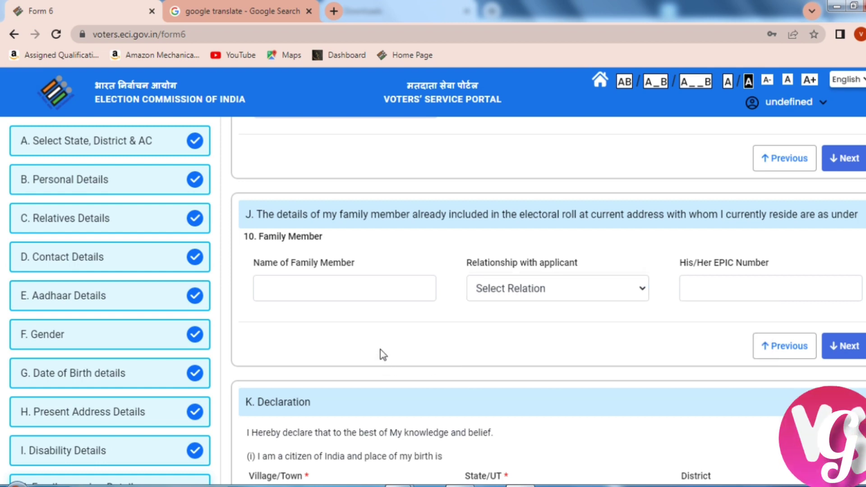
click(722, 281)
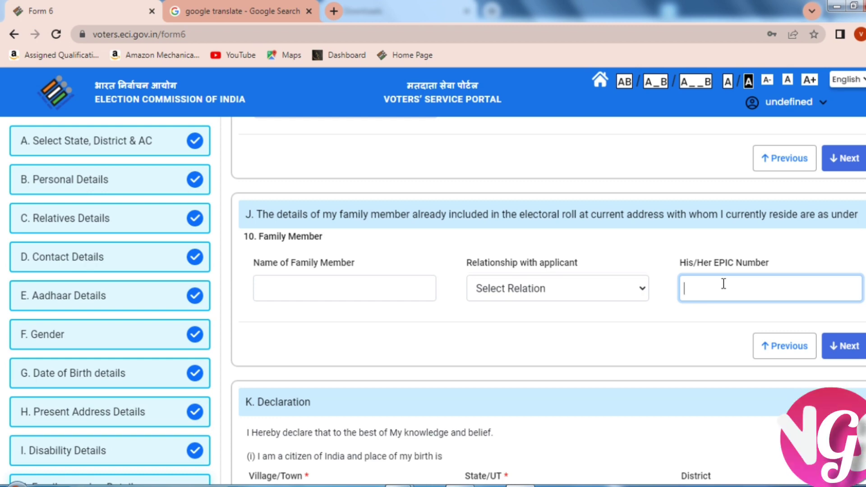
scroll(834, 318, down, 1)
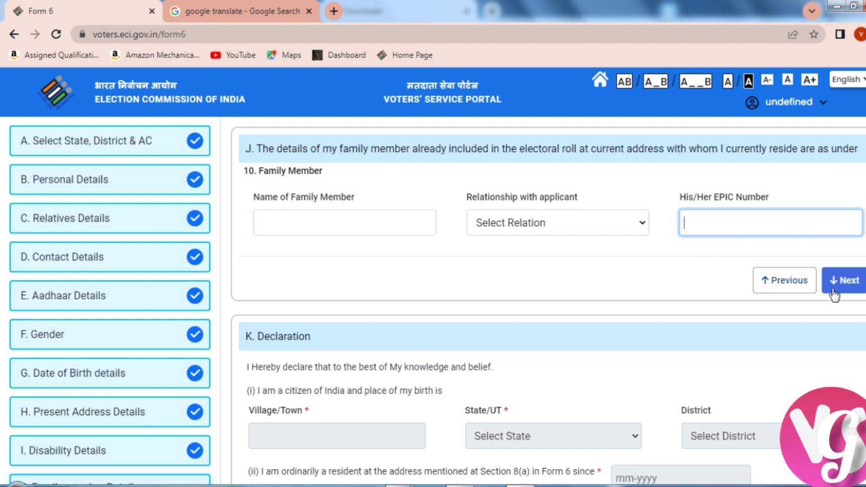
click(848, 289)
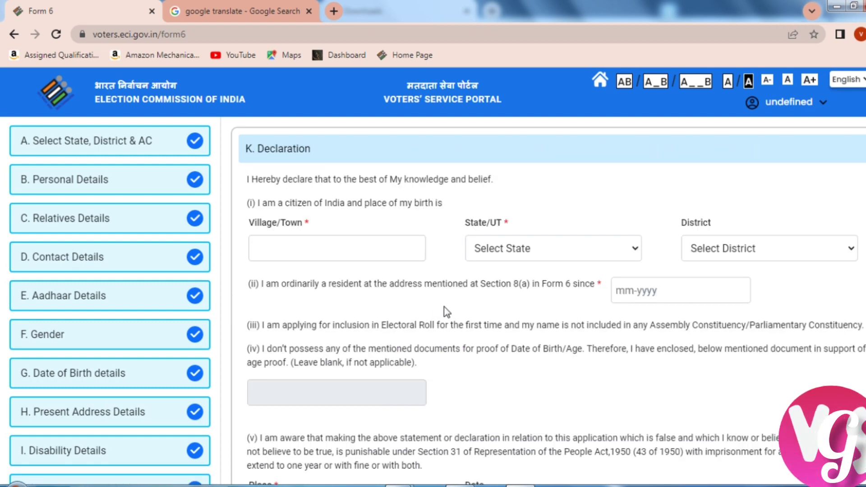
Step: Enter birthplace Byrappanahalli in Karnataka, district BANGALORE URBAN
scroll(445, 311, up, 1)
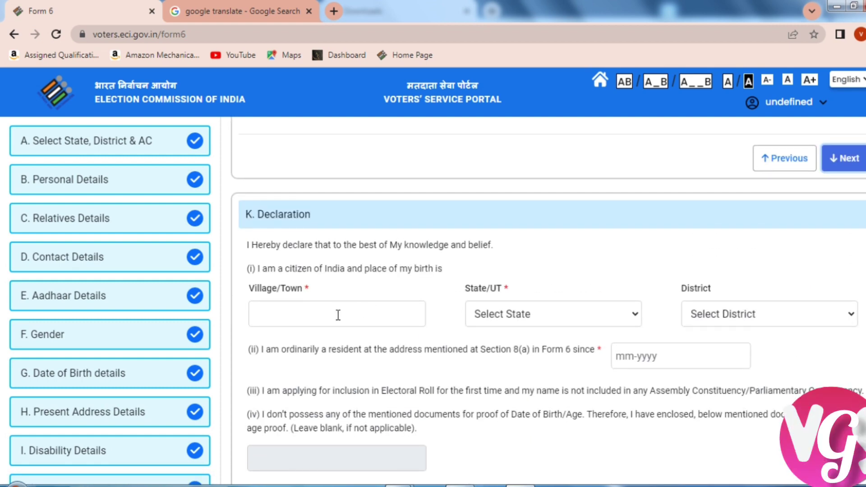
click(338, 315)
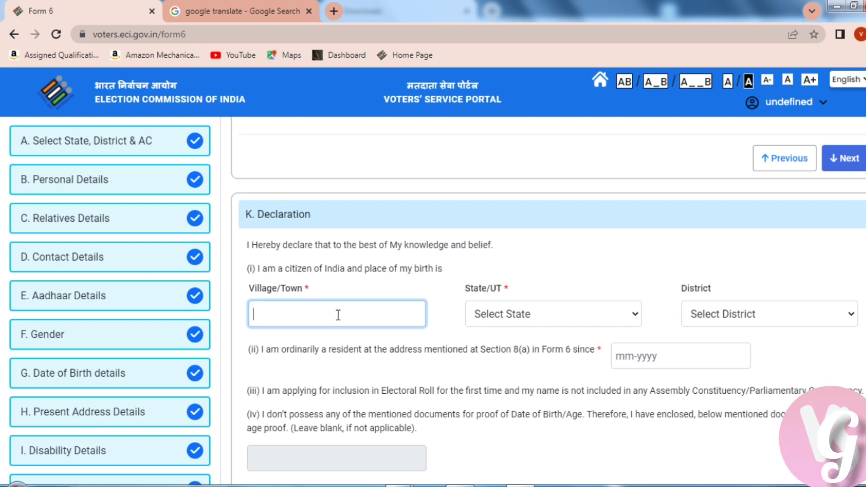
text(By)
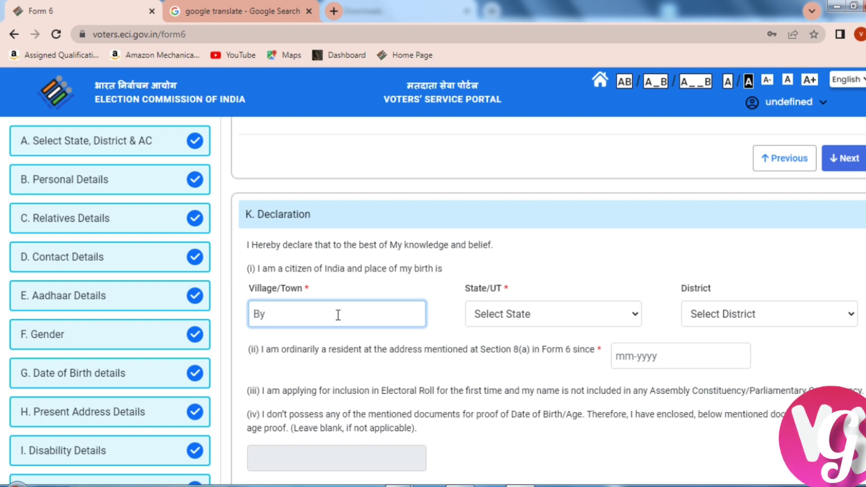
text(rappa)
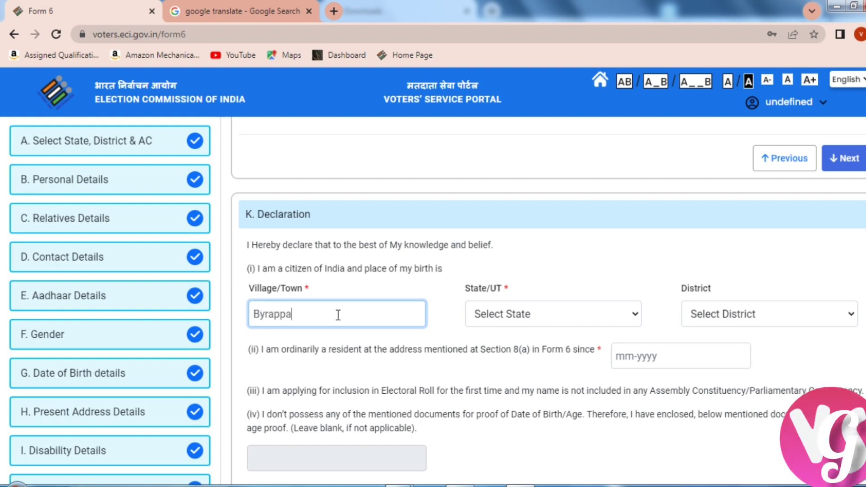
text(nahalli)
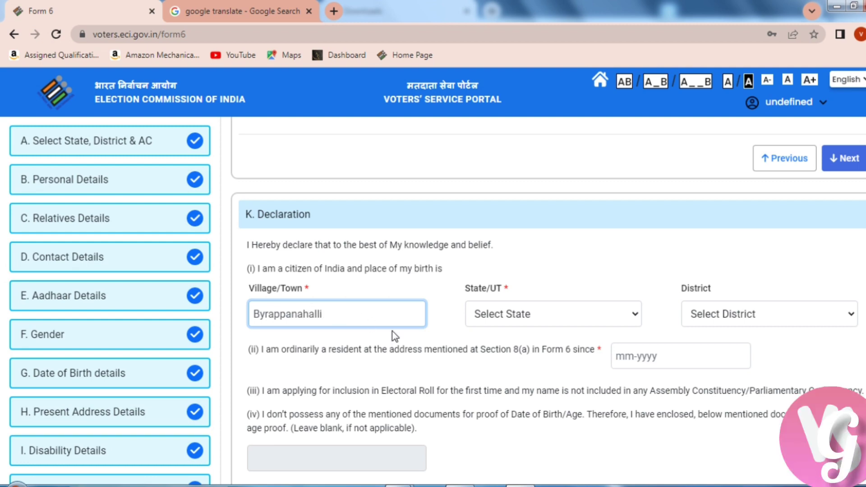
click(506, 314)
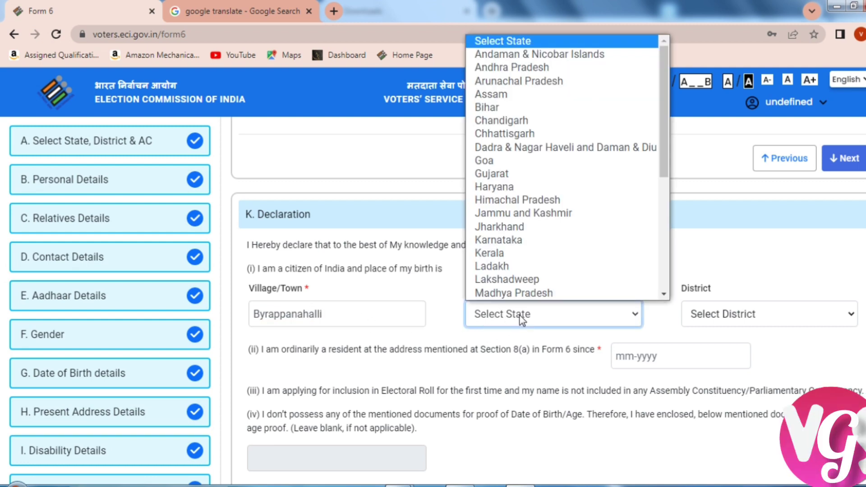
click(513, 240)
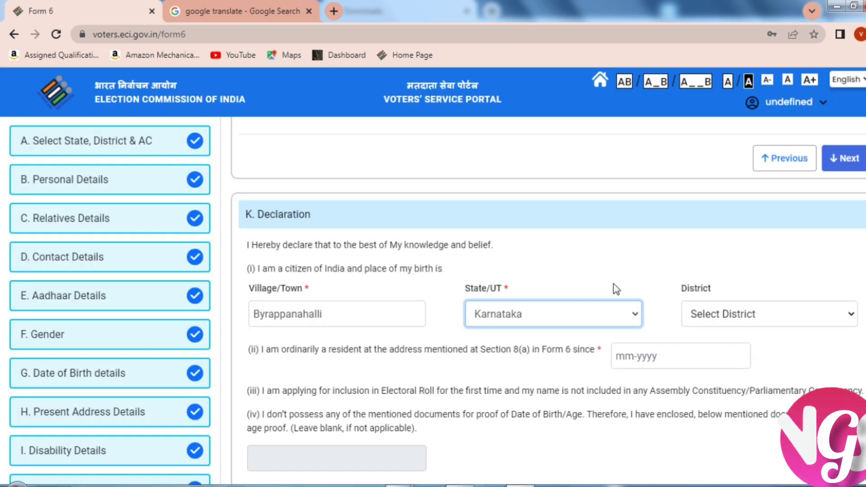
click(754, 318)
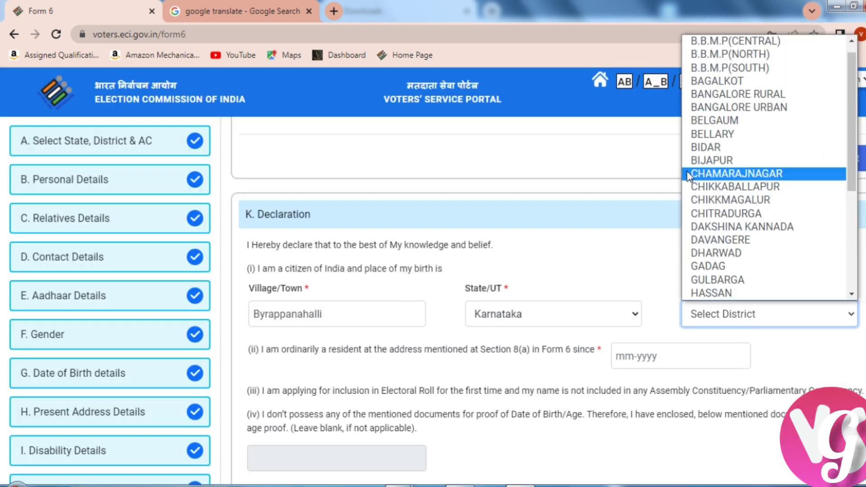
click(753, 107)
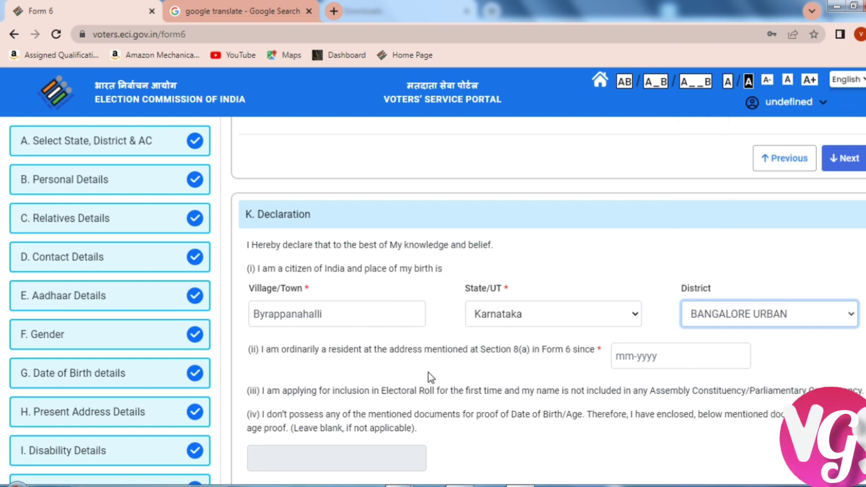
Step: Set the ordinary residence start date to February 2020
click(631, 359)
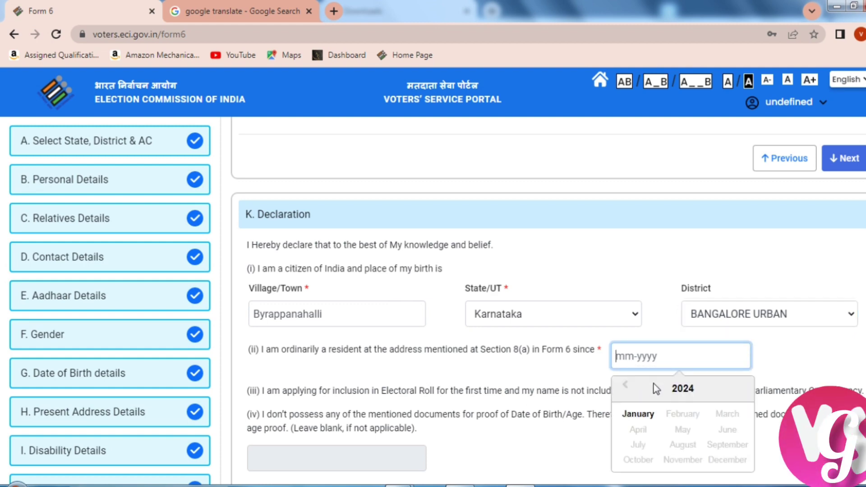
click(625, 385)
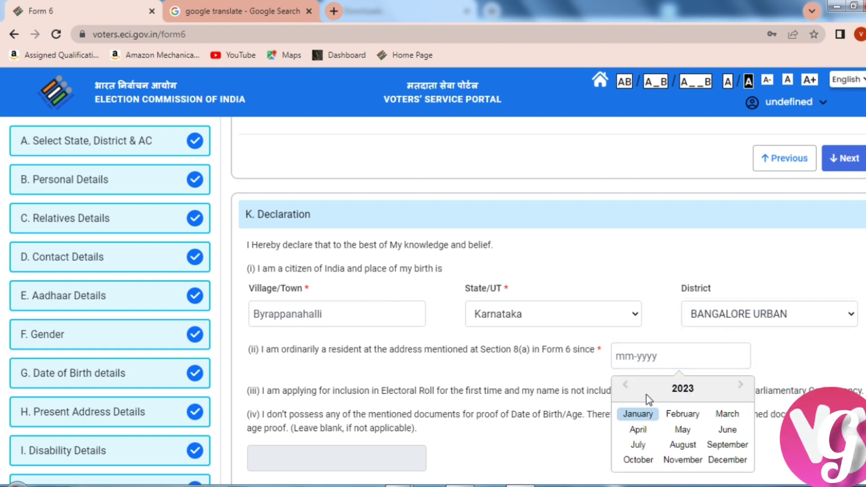
click(625, 388)
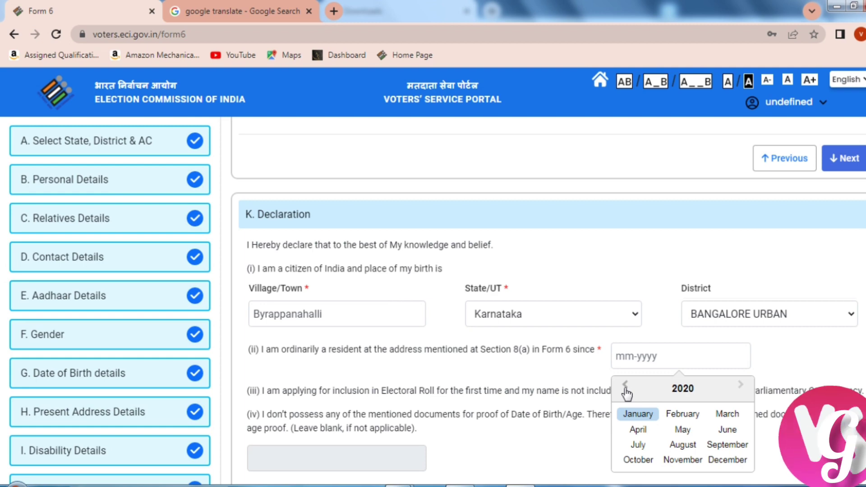
click(683, 415)
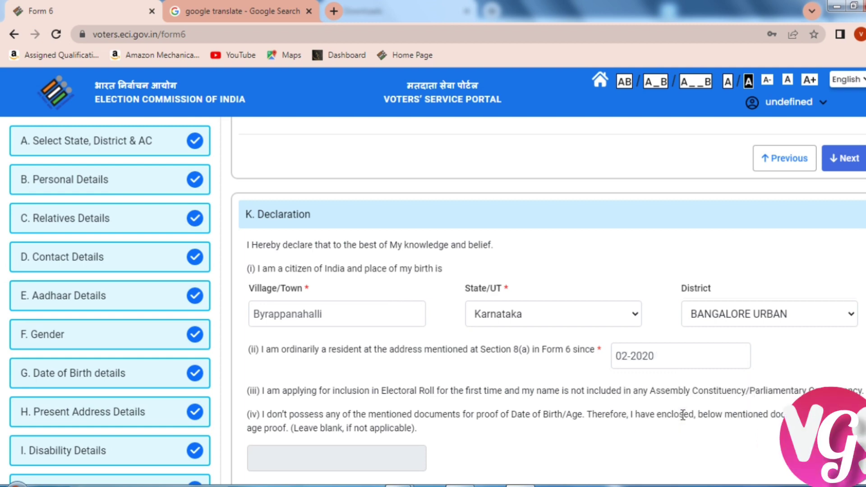
Step: Enter Bangalore as the declaration's place
scroll(663, 413, down, 2)
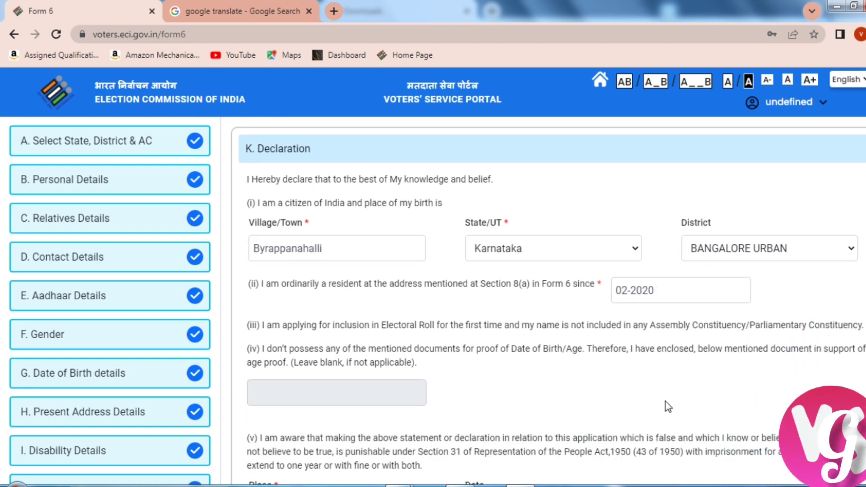
scroll(665, 400, down, 1)
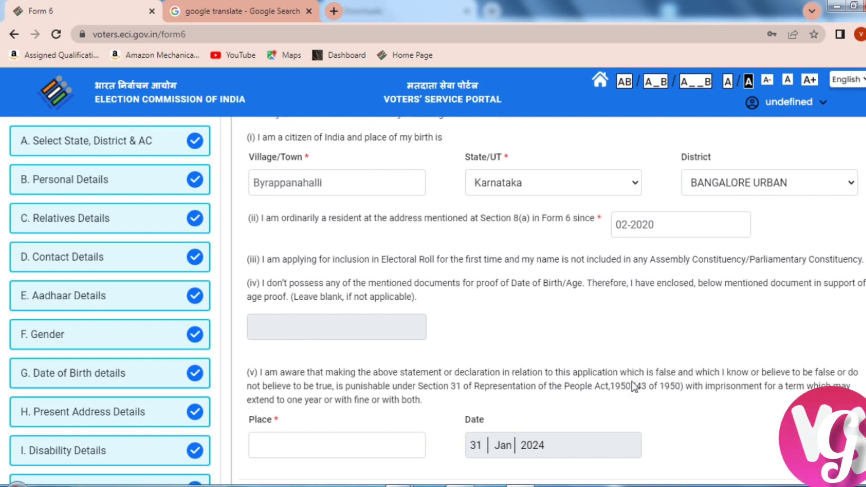
scroll(634, 387, down, 1)
click(361, 382)
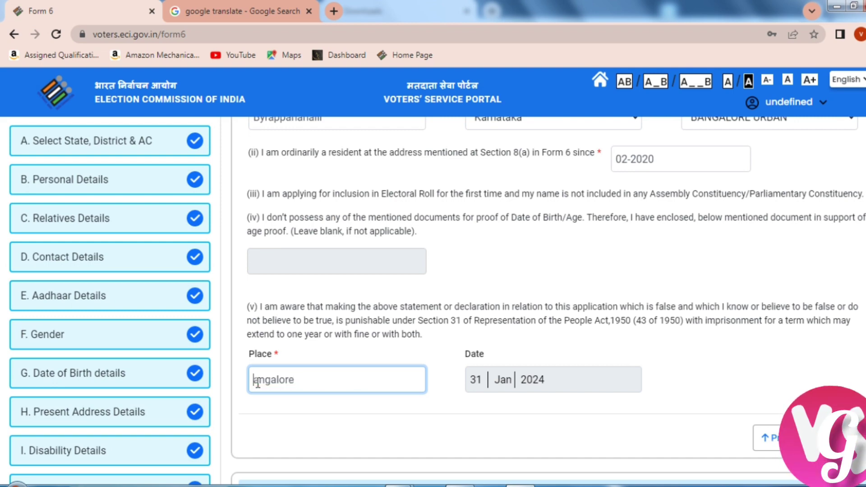
scroll(258, 383, up, 5)
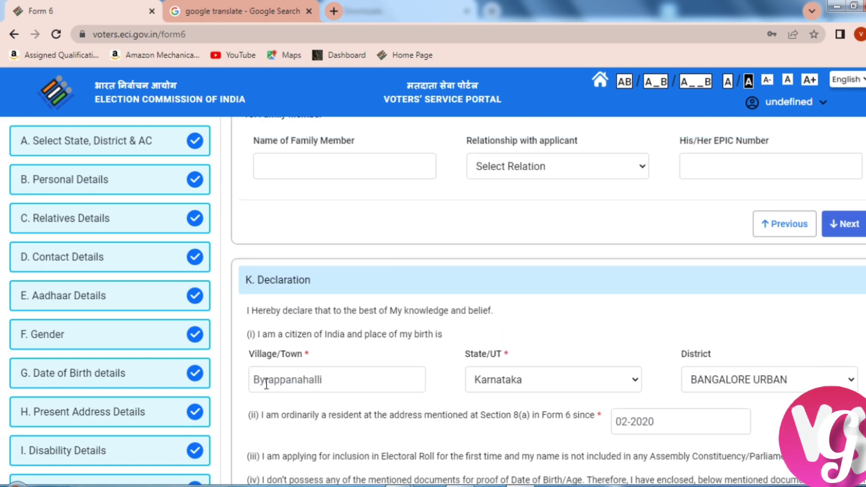
scroll(358, 310, down, 6)
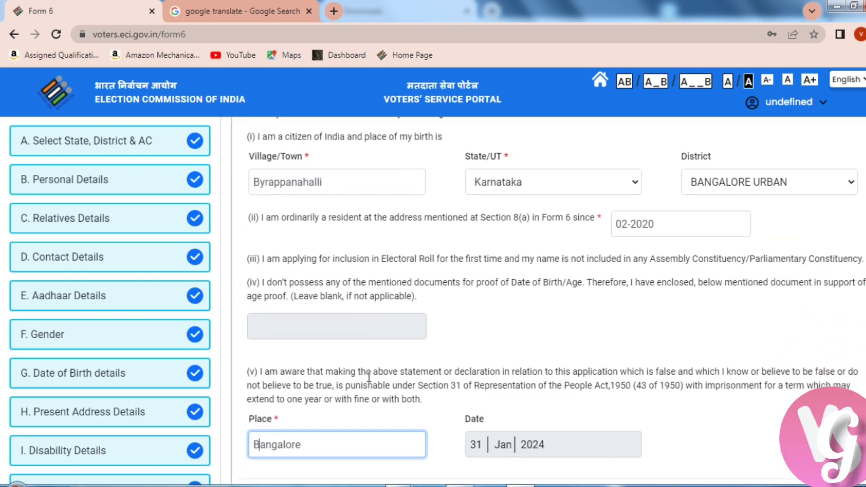
click(487, 322)
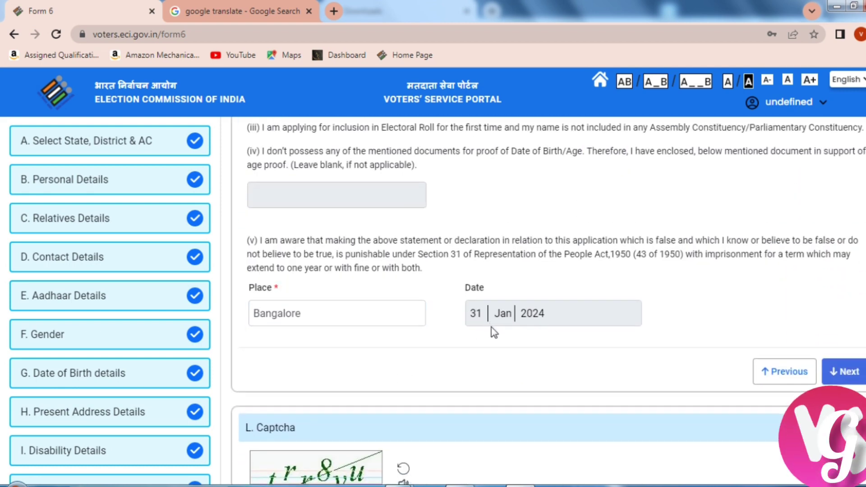
scroll(523, 324, down, 1)
scroll(602, 312, down, 1)
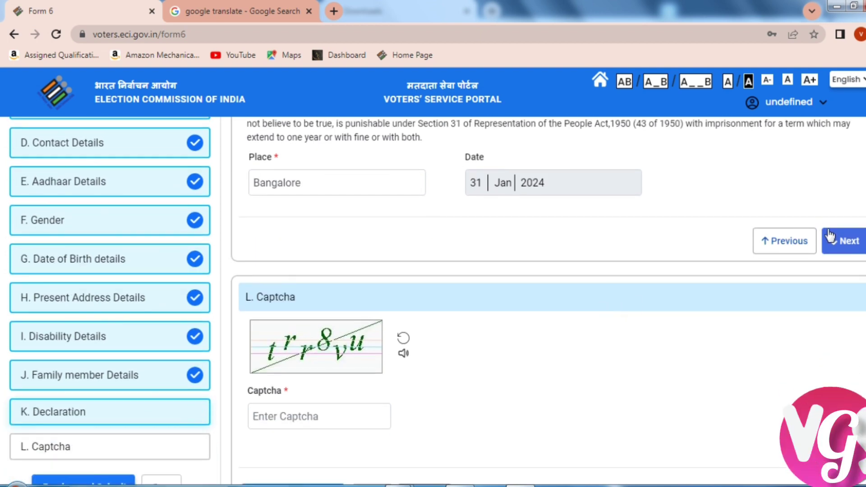
Step: Mark the Declaration complete, fill in the on-screen captcha code, and review the form
click(845, 242)
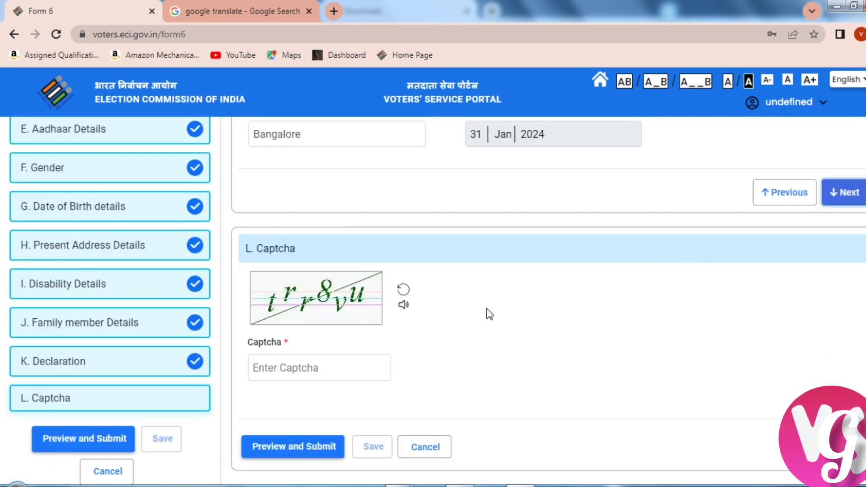
click(327, 371)
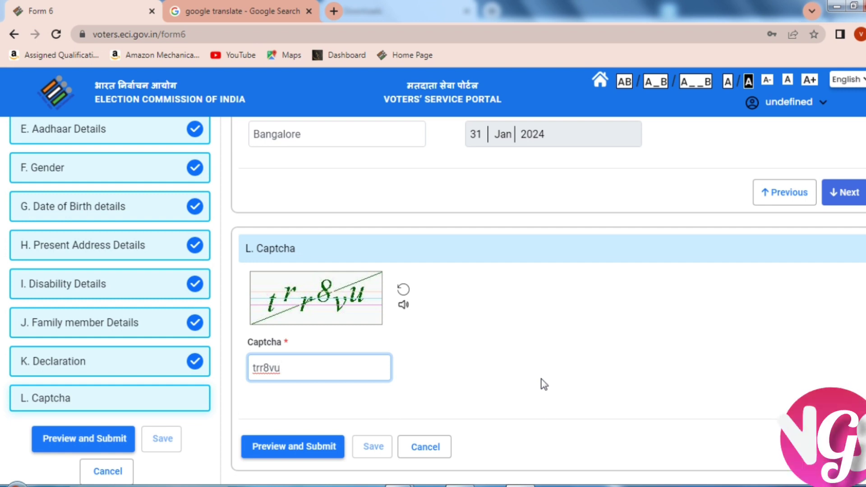
scroll(543, 385, up, 15)
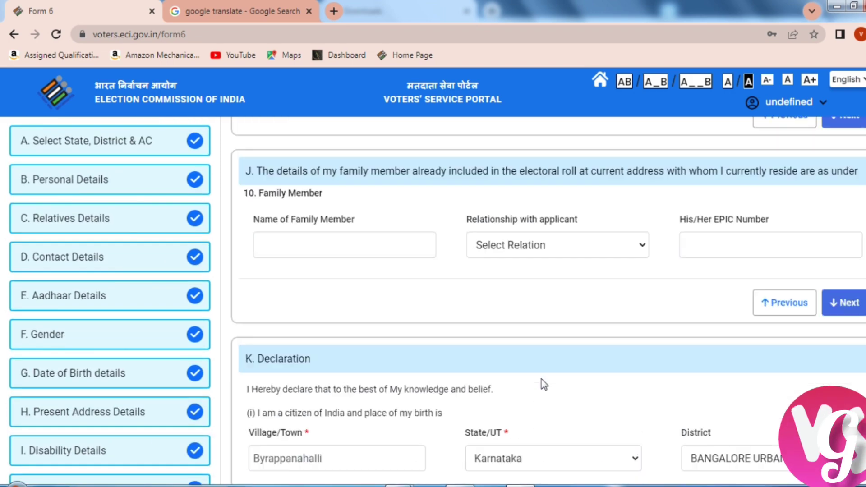
scroll(544, 384, up, 12)
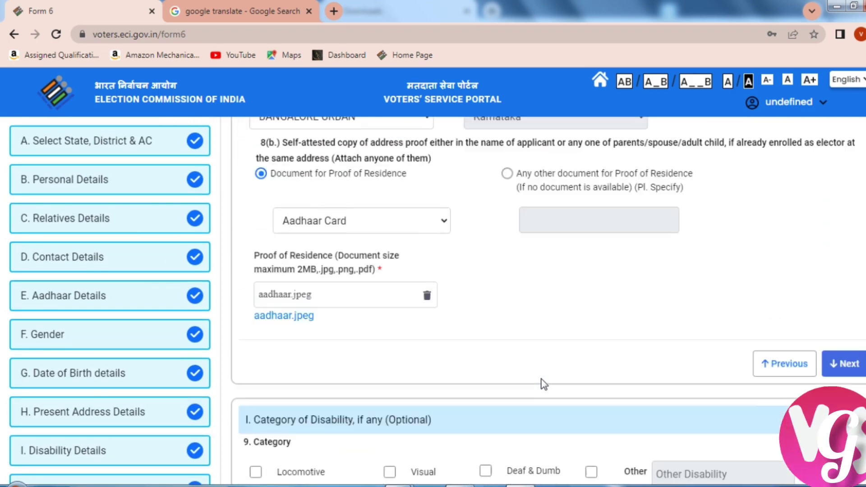
scroll(543, 384, up, 12)
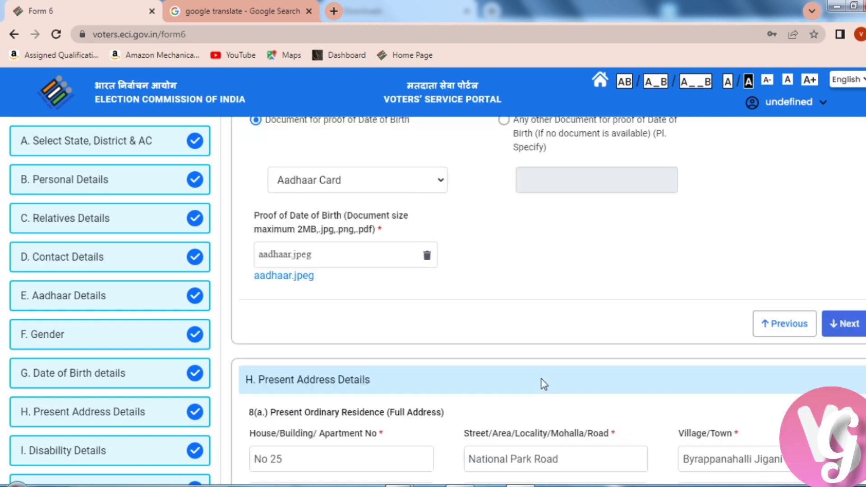
scroll(544, 384, down, 12)
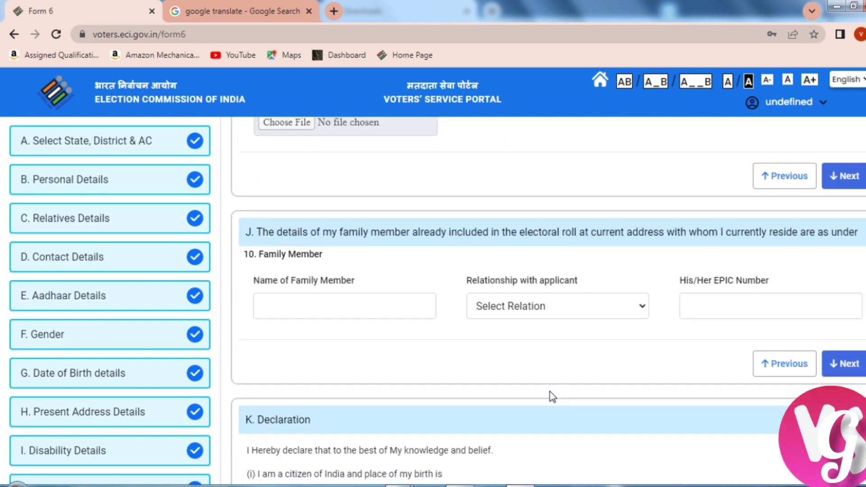
scroll(551, 396, down, 15)
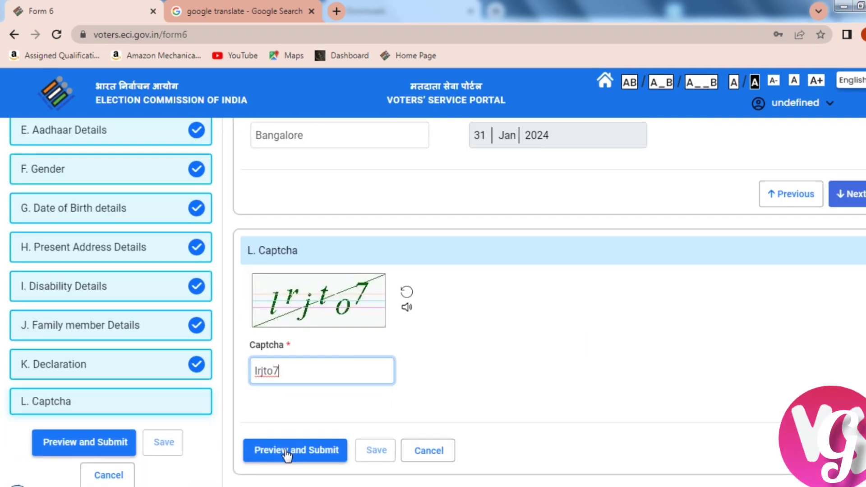
Step: Review the Form 6 preview, then submit it and confirm with YES
click(287, 451)
scroll(598, 309, down, 5)
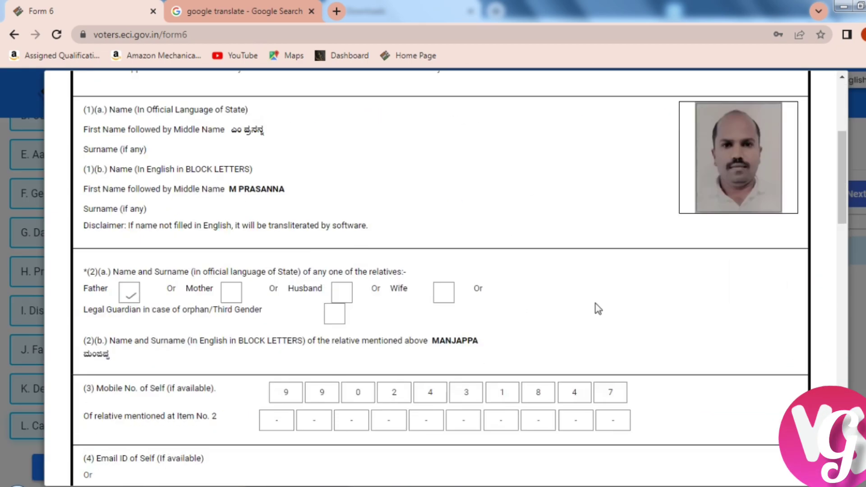
scroll(598, 309, down, 20)
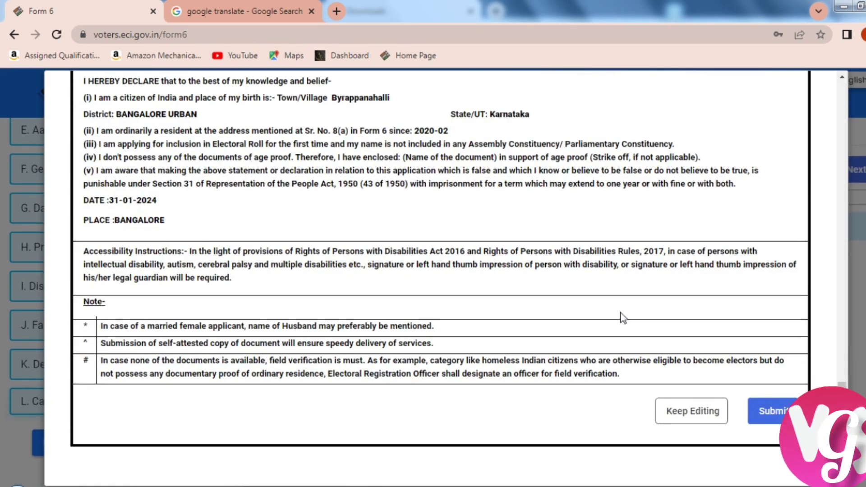
scroll(631, 325, up, 15)
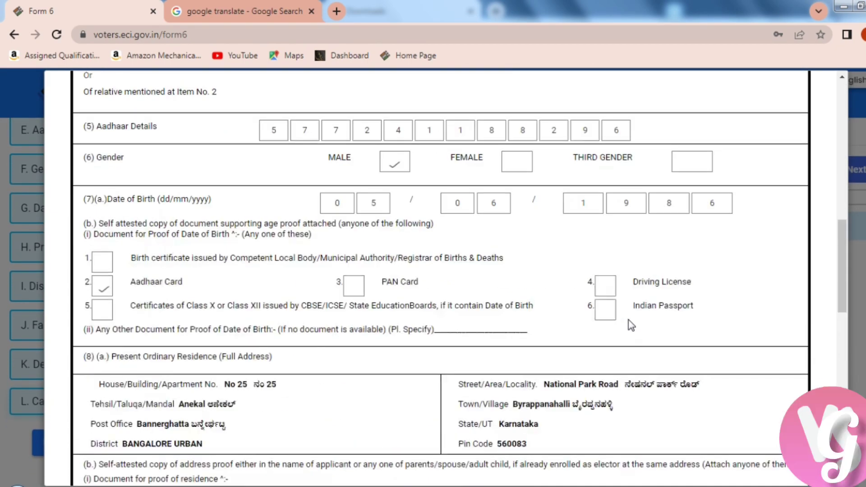
scroll(630, 325, up, 10)
scroll(628, 324, down, 12)
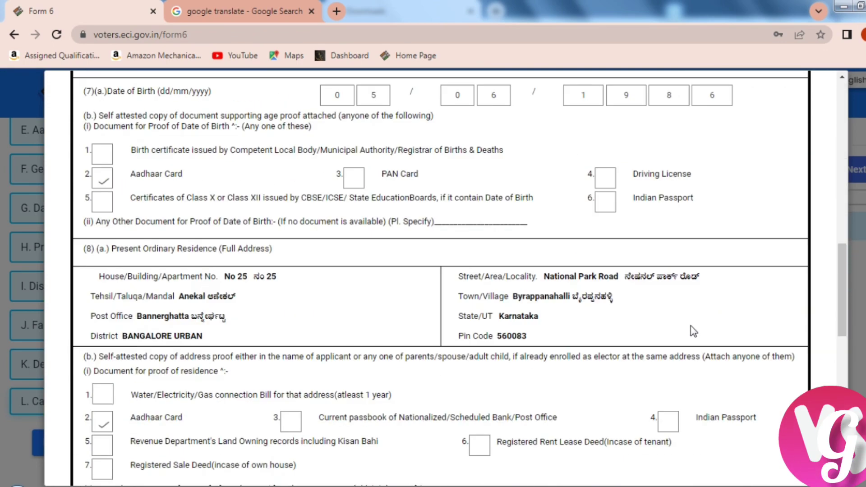
scroll(696, 338, down, 10)
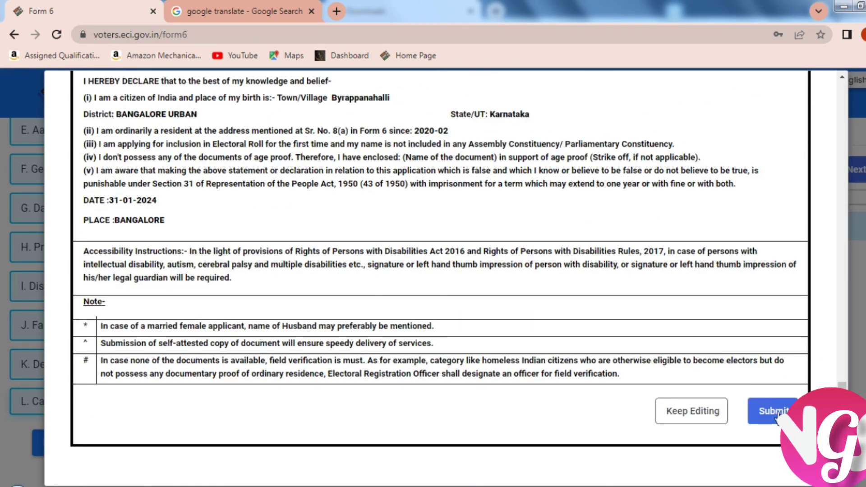
click(774, 413)
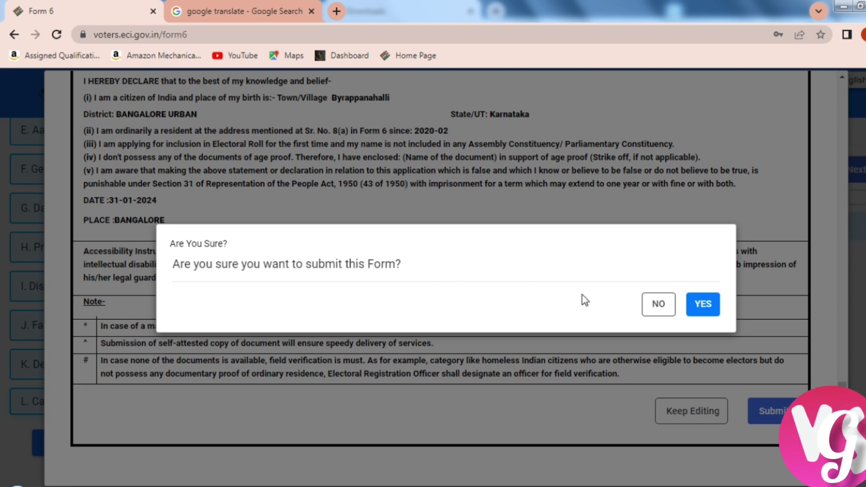
click(700, 301)
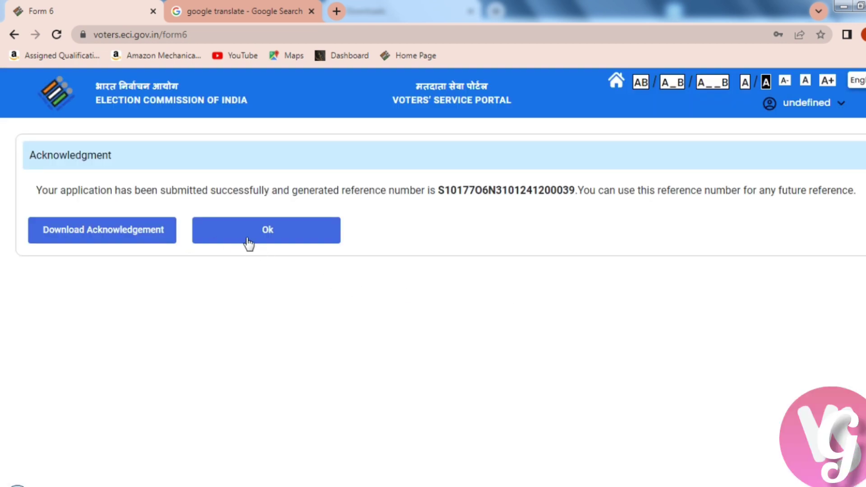
Step: Select the reference number, download the acknowledgement PDF, and return to the homepage
double_click(475, 190)
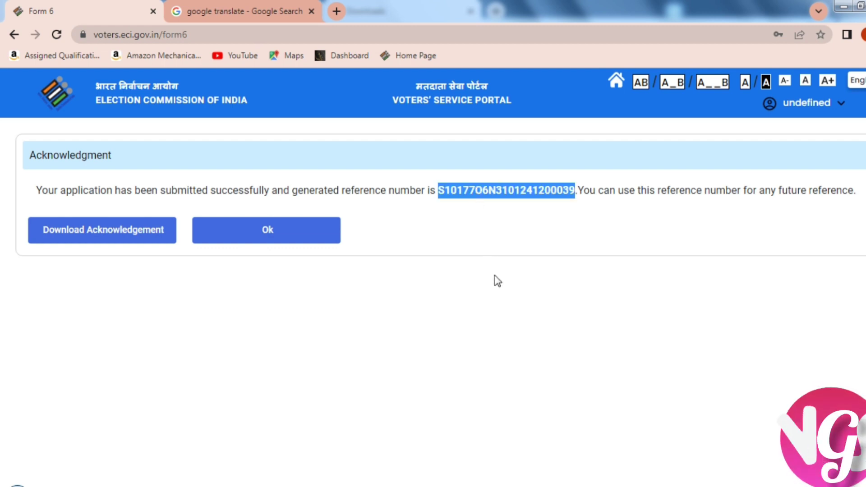
click(131, 239)
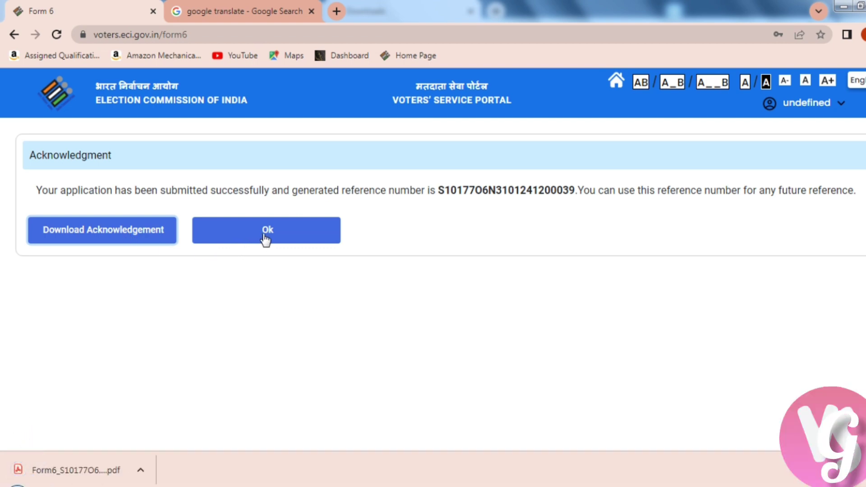
click(266, 238)
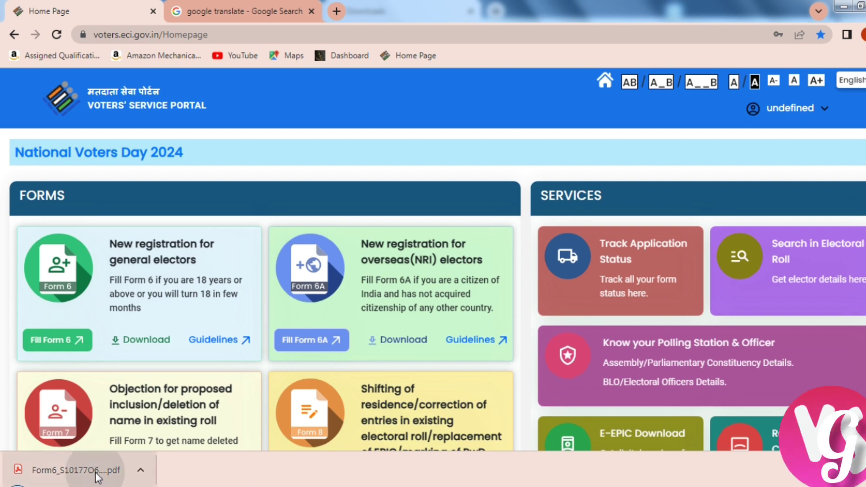
Step: View both pages of the downloaded acknowledgement PDF, then go back to the portal homepage tab
click(95, 472)
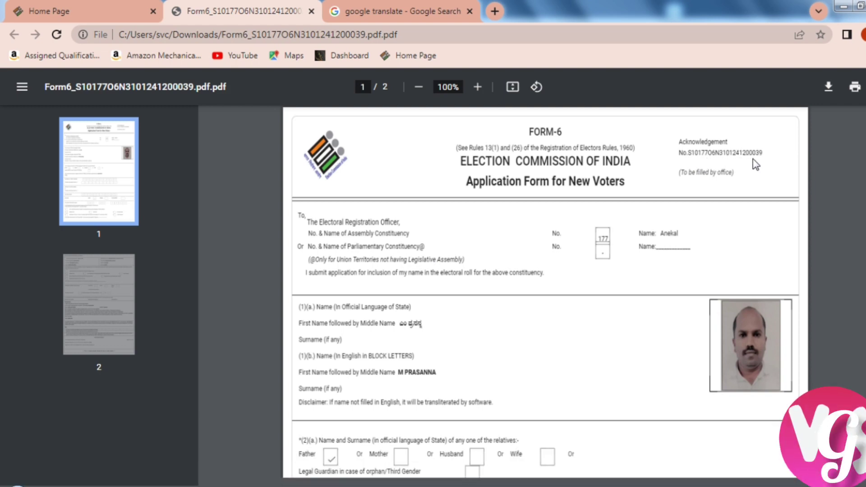
scroll(761, 191, down, 5)
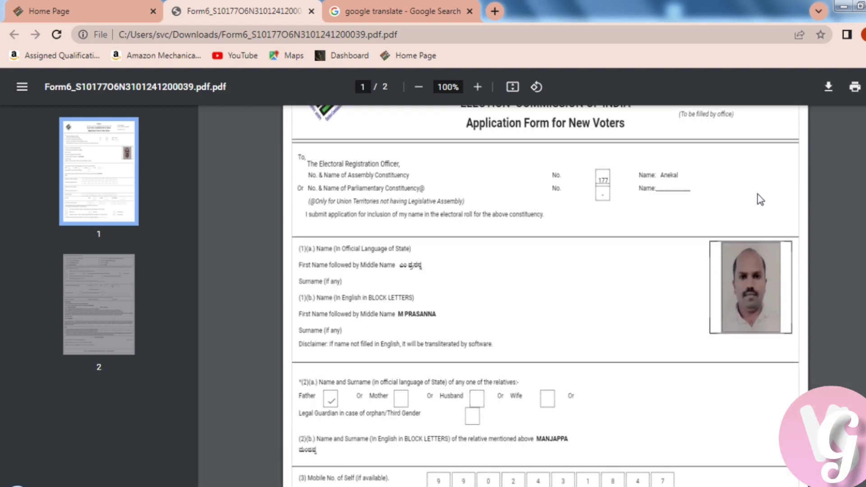
scroll(748, 205, down, 15)
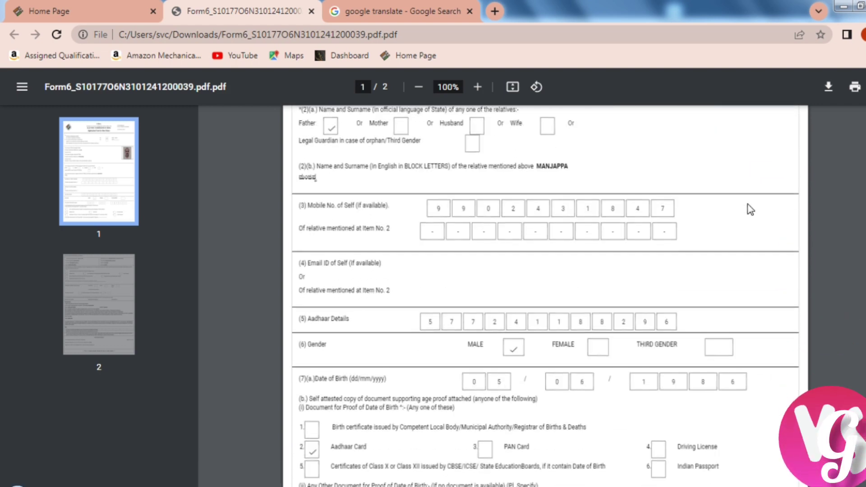
scroll(747, 218, down, 8)
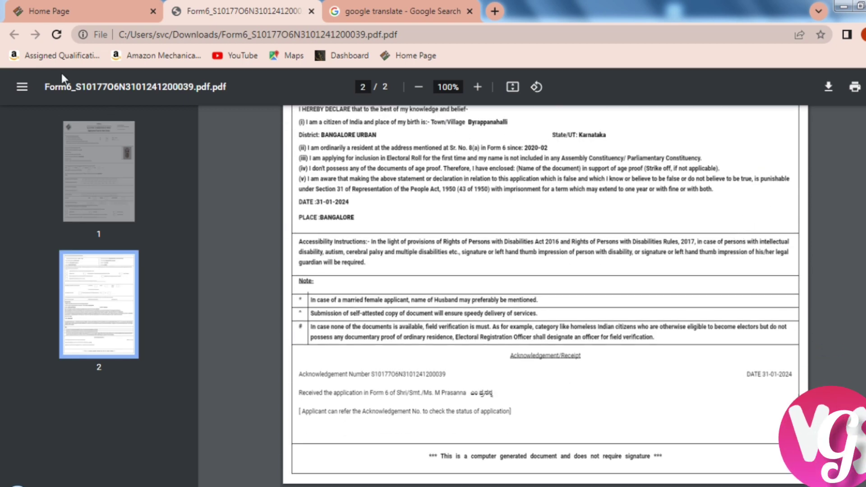
click(62, 6)
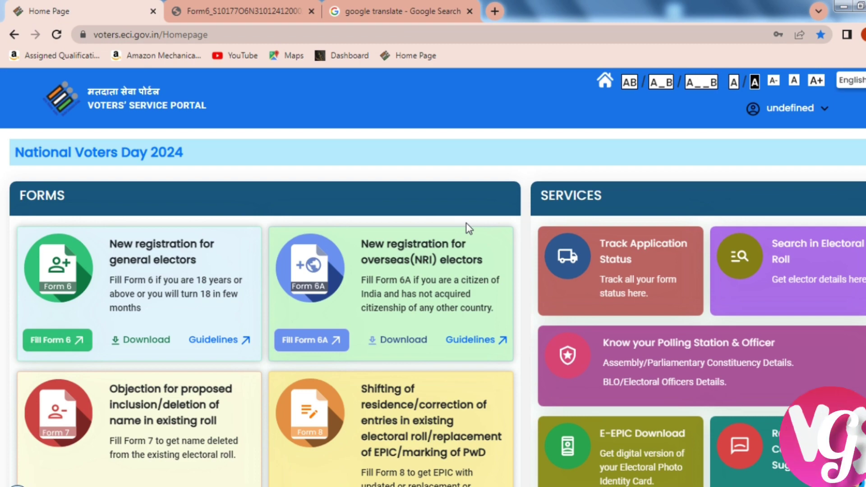
Step: Track the application by pasting its reference number with state Karnataka
scroll(469, 229, down, 8)
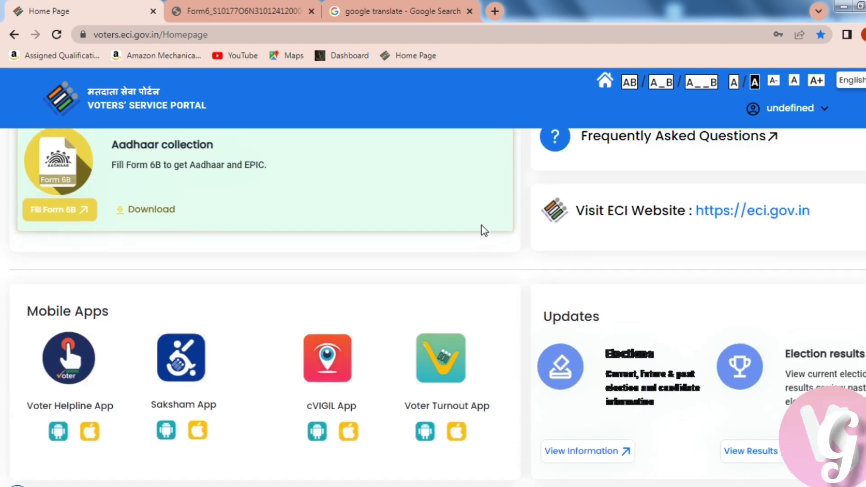
scroll(484, 230, up, 8)
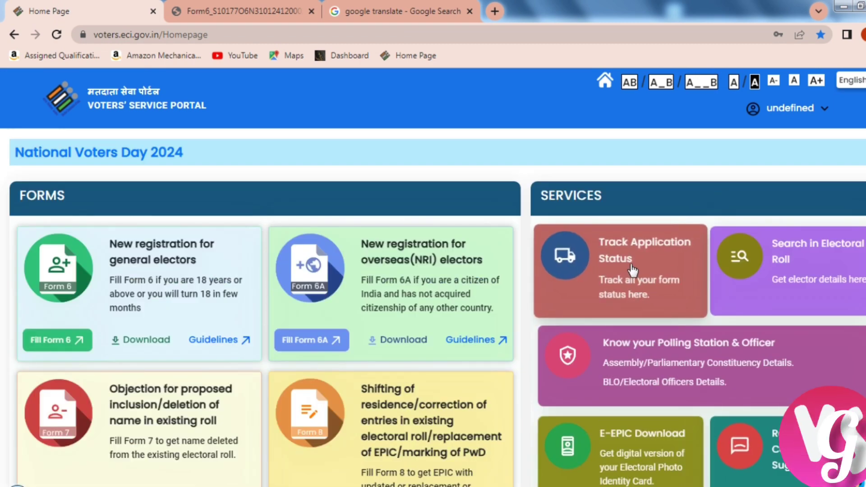
click(633, 271)
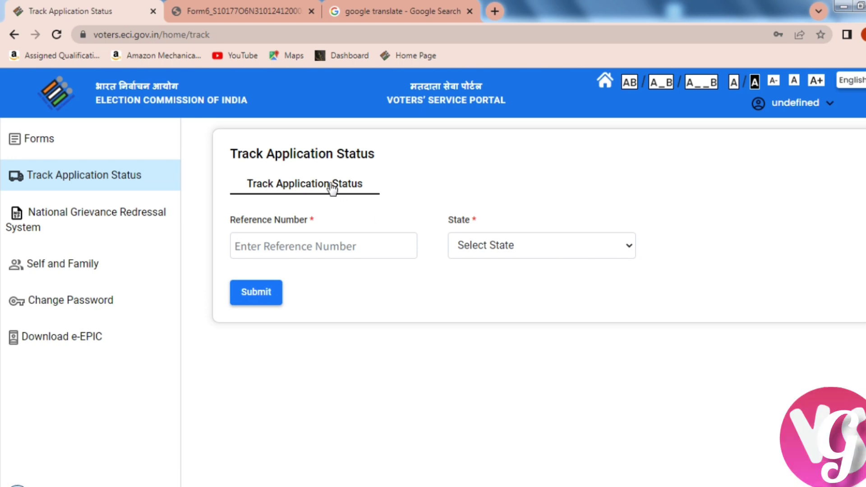
click(262, 248)
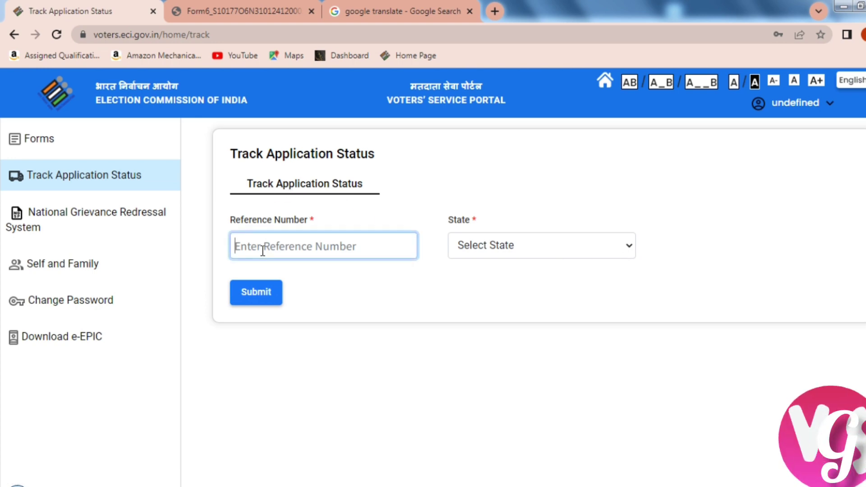
key(ctrl+v)
click(498, 246)
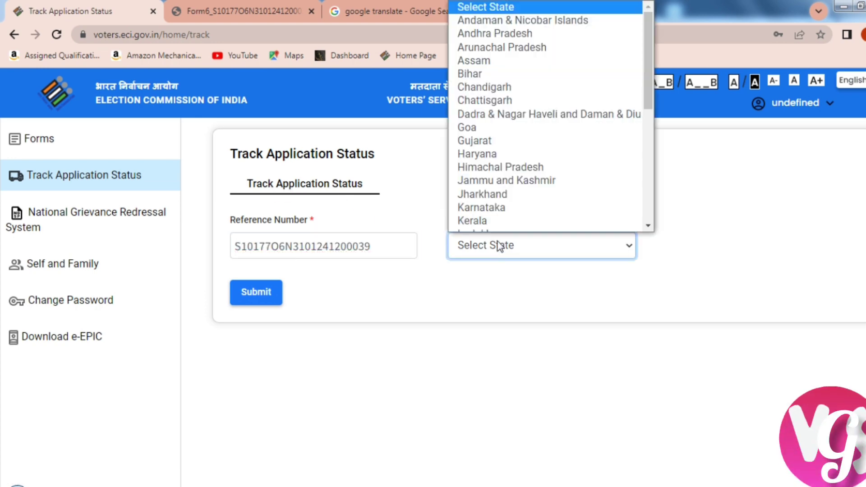
click(496, 197)
click(247, 293)
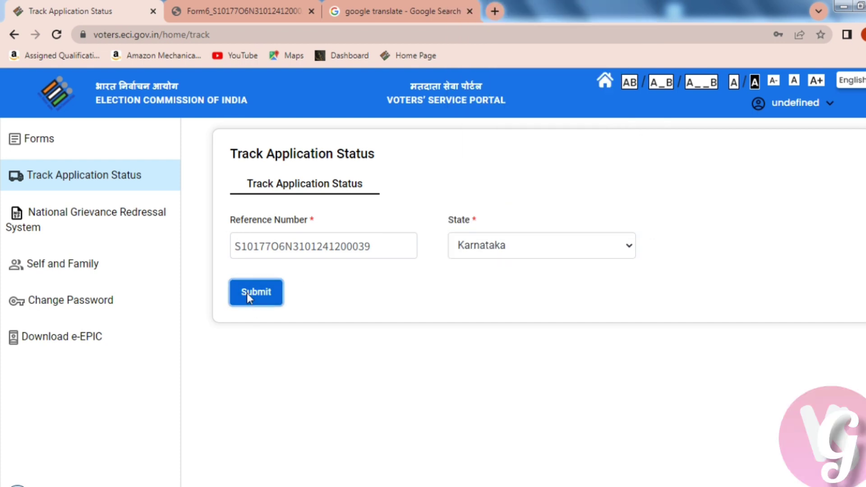
Step: Check the SUBMITTED status, then return to the homepage via the Forms page
scroll(433, 393, down, 1)
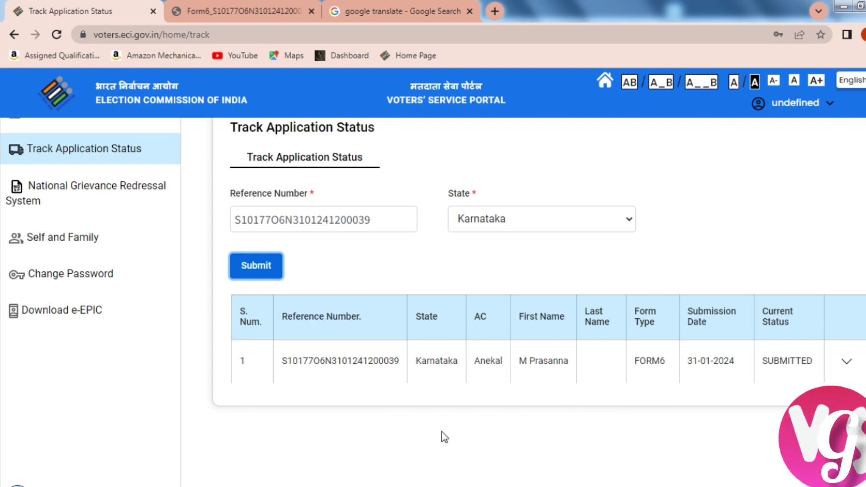
scroll(444, 437, up, 1)
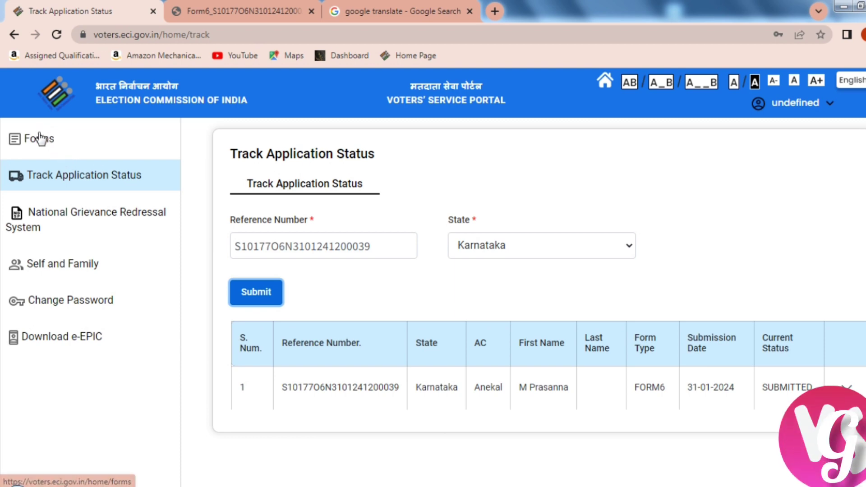
click(56, 142)
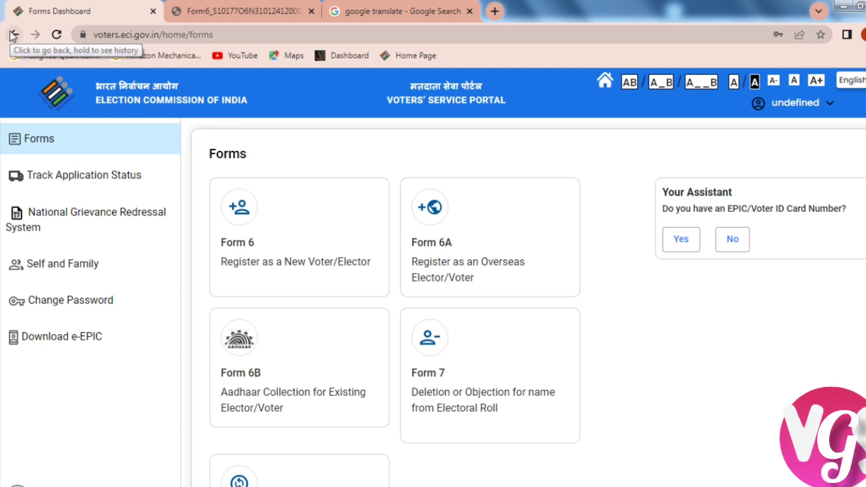
click(605, 82)
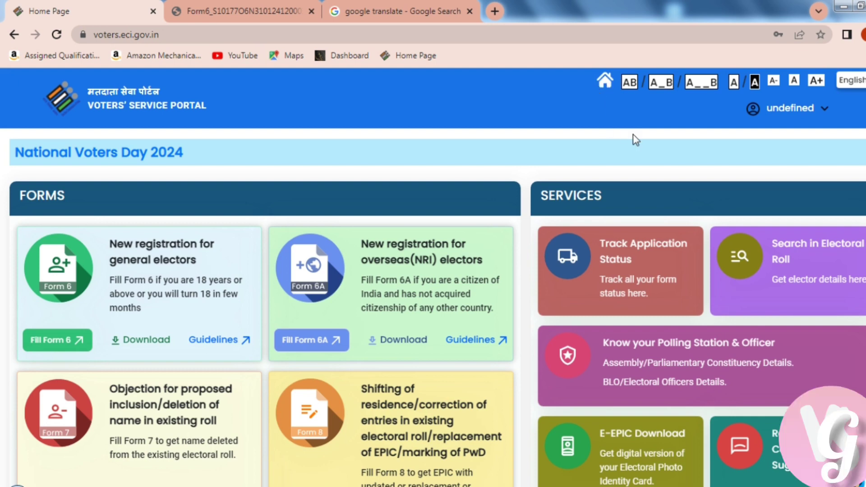